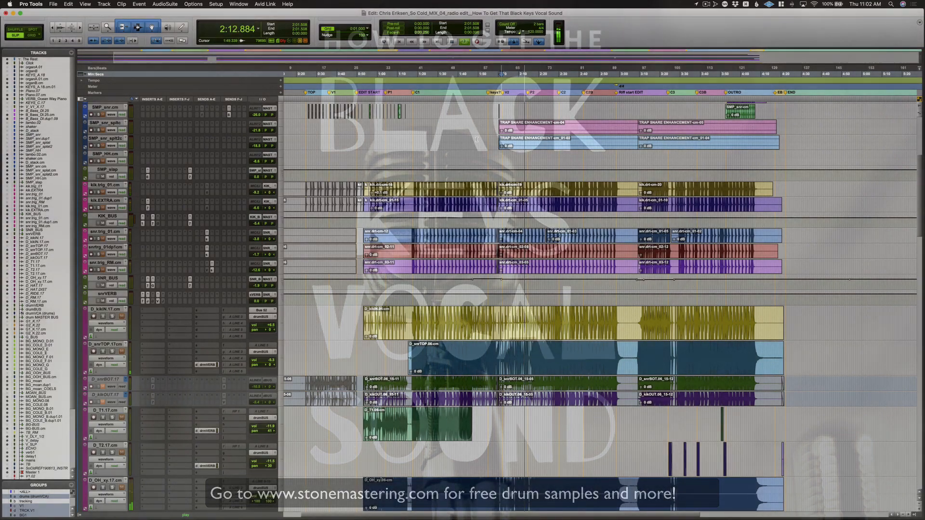
Add VocBUS to the track selection and play the lead vocal with its processing enabled
{"action": "key", "text": "space"}
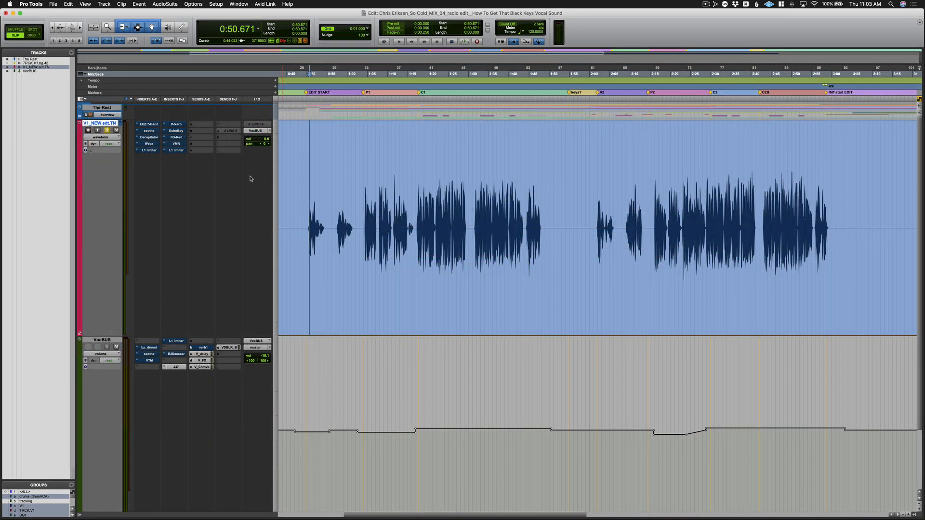
{"action": "left_click", "coordinate": [102, 340], "text": "shift"}
{"action": "key", "text": "space"}
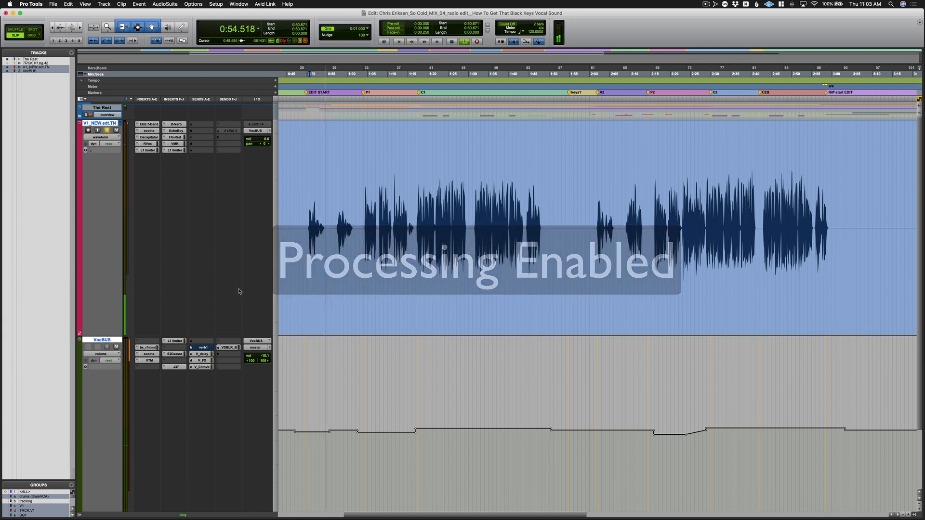
{"action": "key", "text": "space"}
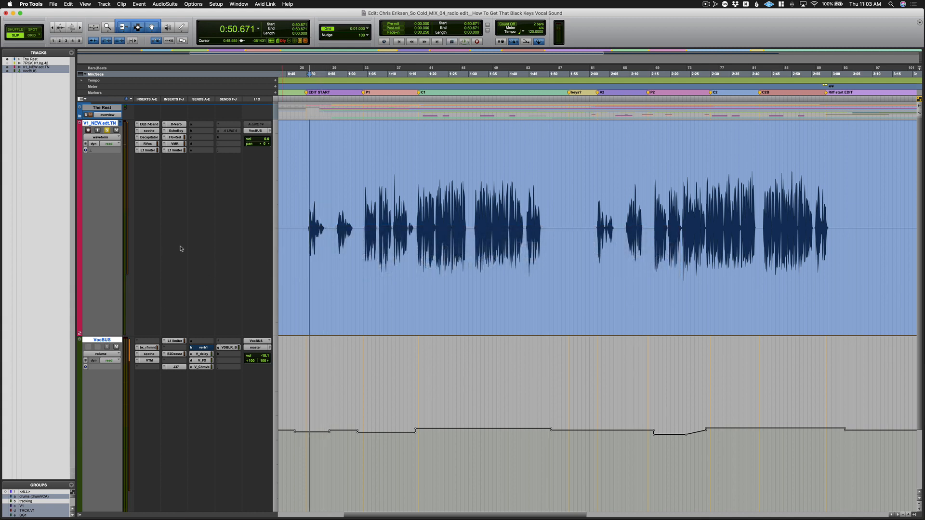
Bypass all inserts on the selected vocal track and VocBUS and audition the unprocessed vocal
{"action": "key", "text": "shift+a"}
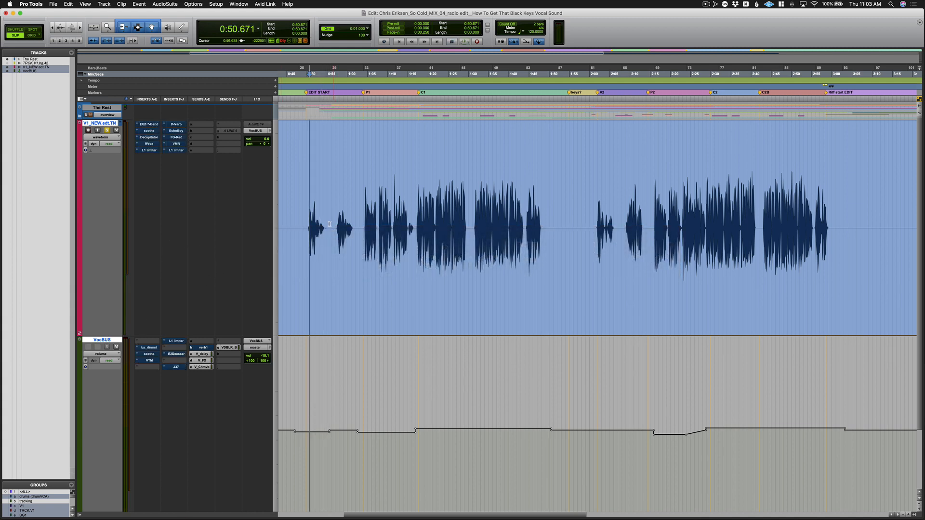
{"action": "key", "text": "space"}
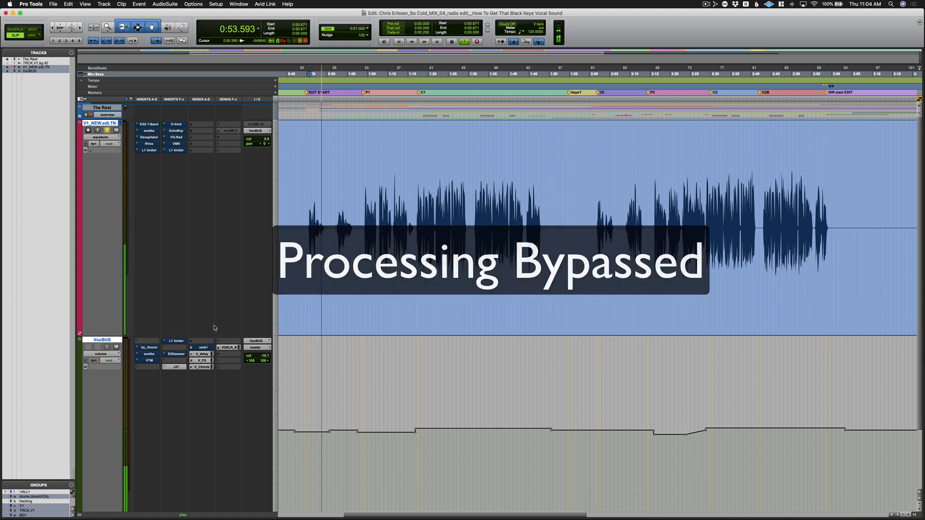
{"action": "key", "text": "space"}
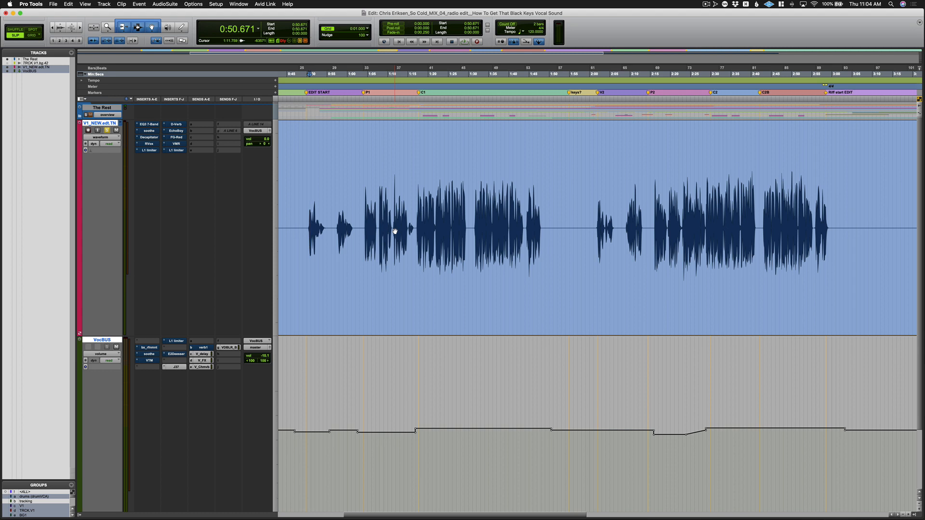
Enable the EQ3 7-Band and soothe inserts on V1_NEW.edt.TN, open their settings and play the vocal
{"action": "left_click", "coordinate": [149, 124]}
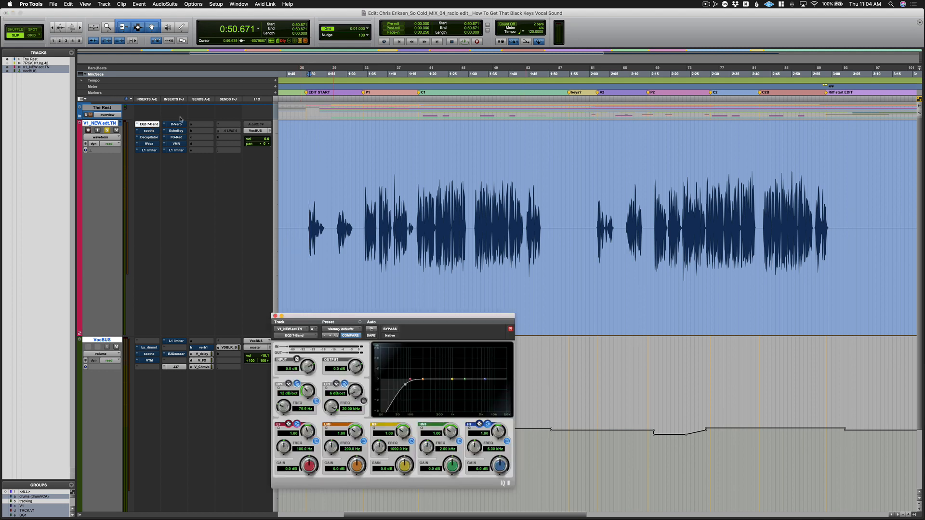
{"action": "left_click", "coordinate": [149, 131]}
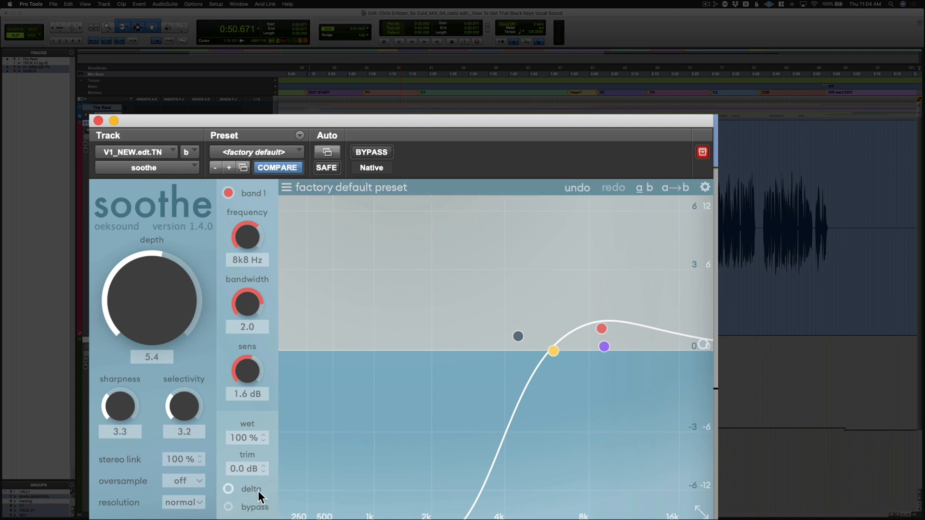
{"action": "key", "text": "space"}
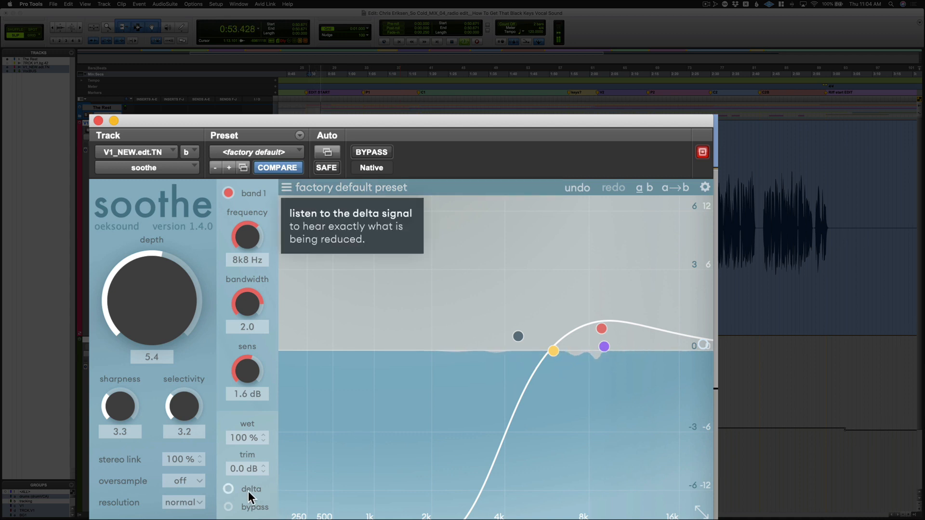
{"action": "key", "text": "space"}
Audition only soothe's delta signal on the vocal, and switch delta off again
{"action": "left_click", "coordinate": [233, 489]}
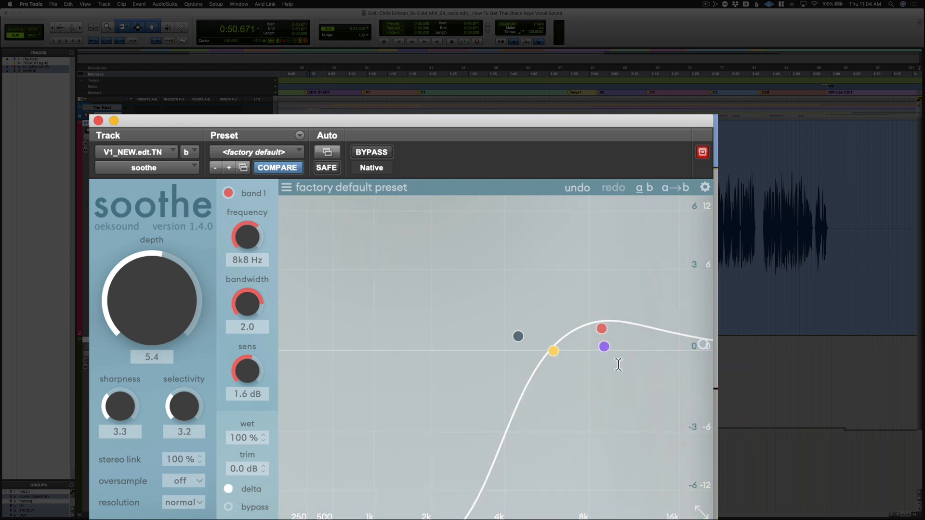
{"action": "key", "text": "space"}
{"action": "key", "text": "space"}
{"action": "left_click", "coordinate": [228, 490]}
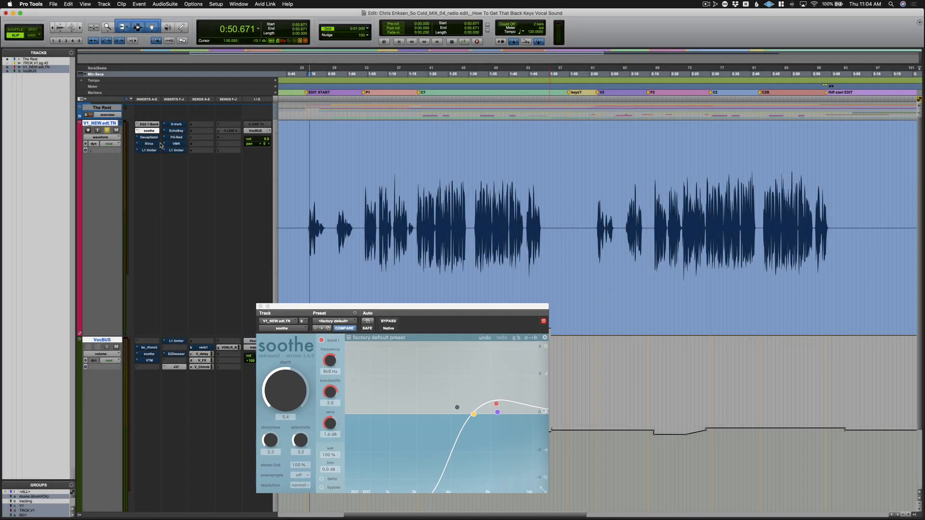
Open Decapitator on the vocal track, take it out of bypass and play the vocal through it
{"action": "left_click", "coordinate": [147, 137]}
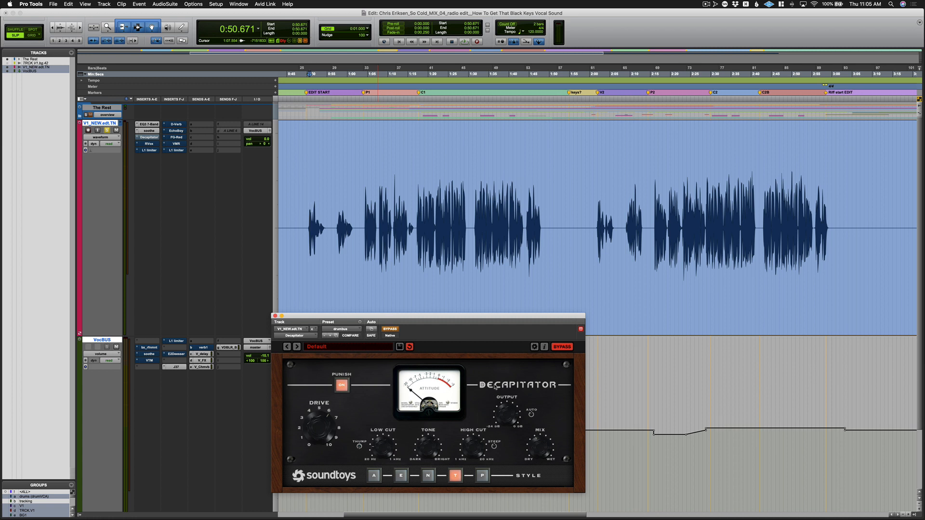
{"action": "left_click", "coordinate": [391, 329]}
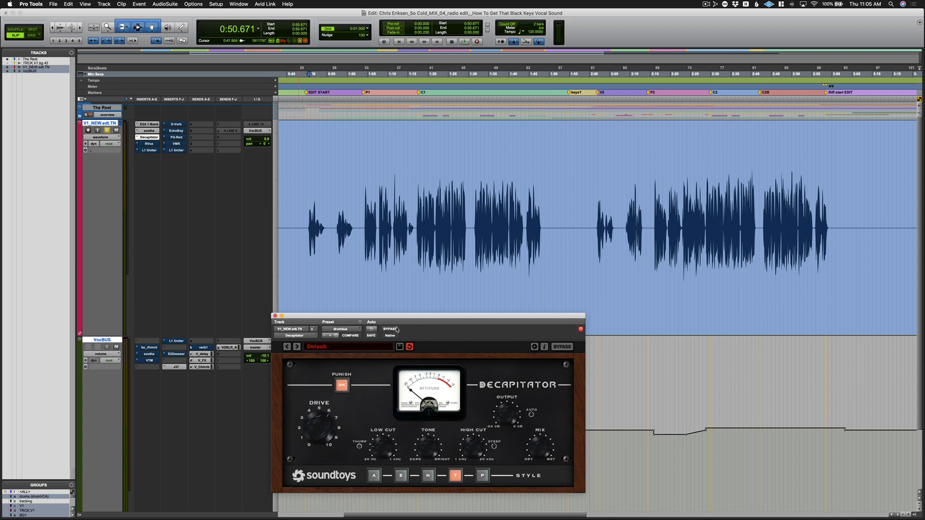
{"action": "left_click_drag", "start_coordinate": [434, 327], "coordinate": [441, 313]}
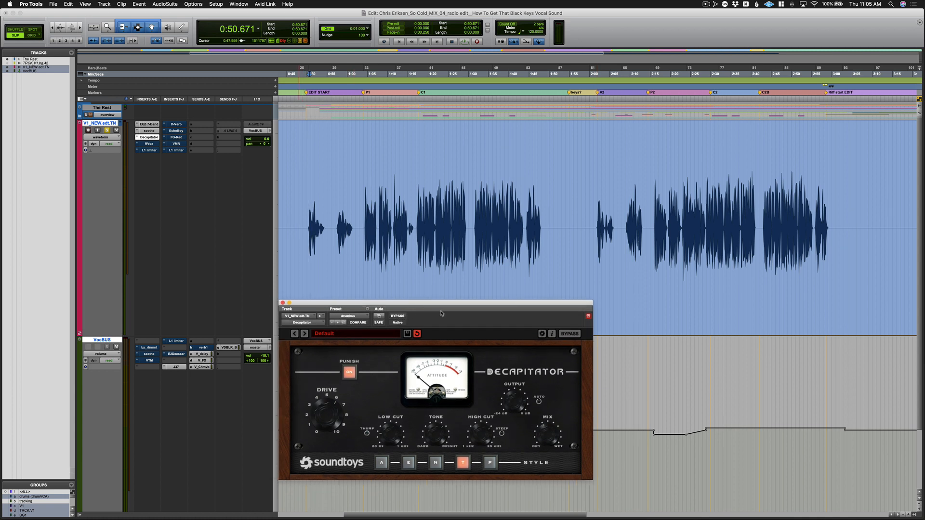
{"action": "key", "text": "space"}
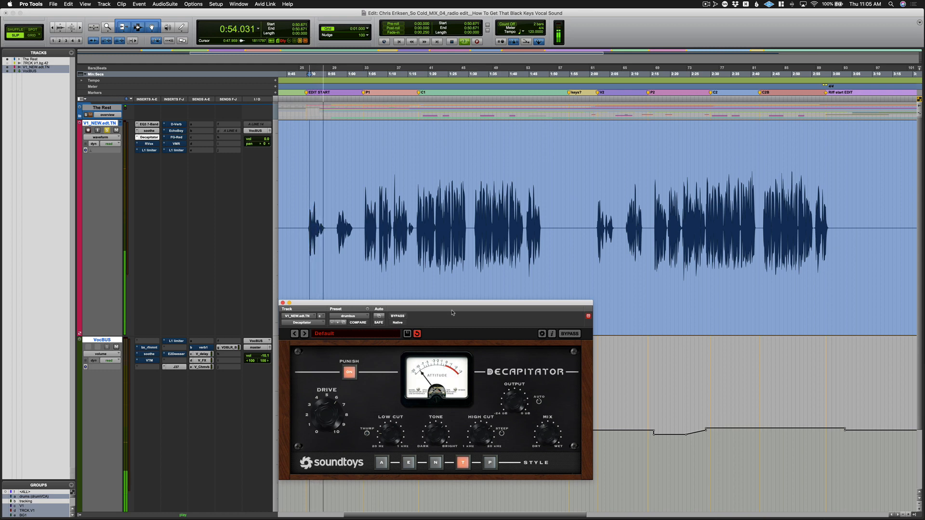
{"action": "key", "text": "space"}
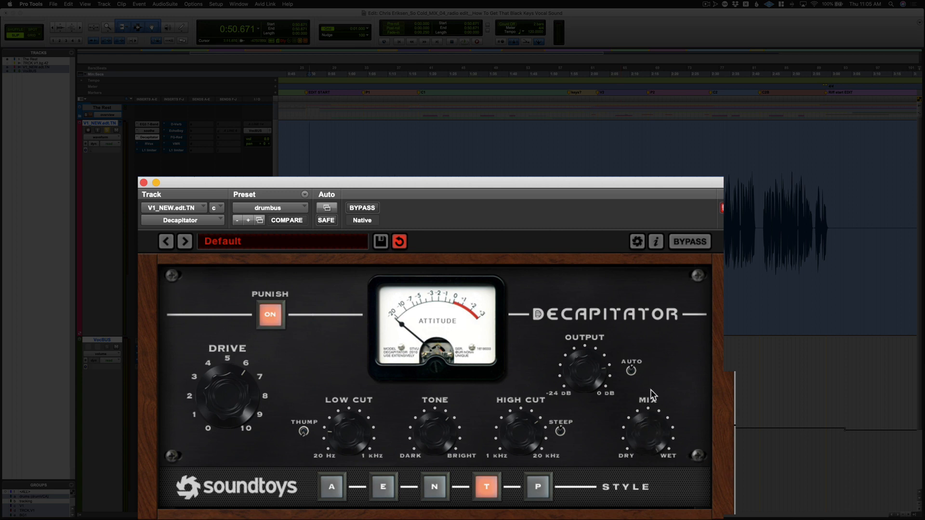
Adjust Decapitator's mix to 41.5 % by ear during playback and audition the vocal from the start
{"action": "key", "text": "space"}
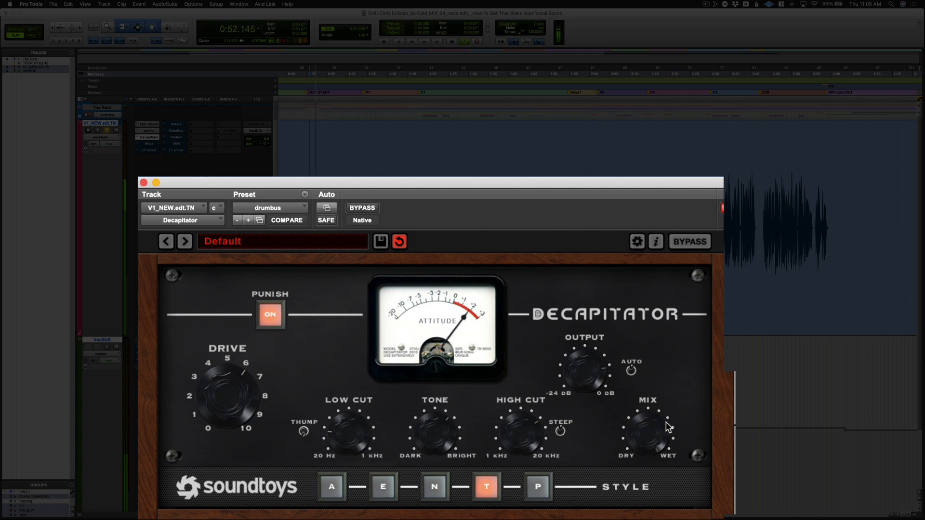
{"action": "key", "text": "space"}
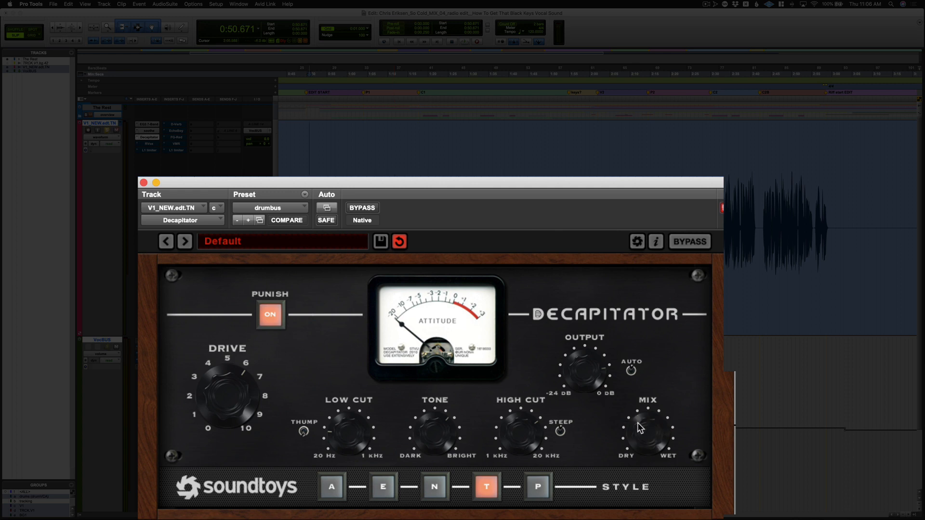
{"action": "left_click_drag", "start_coordinate": [642, 441], "coordinate": [643, 408]}
{"action": "left_click", "coordinate": [365, 211]}
{"action": "key", "text": "space"}
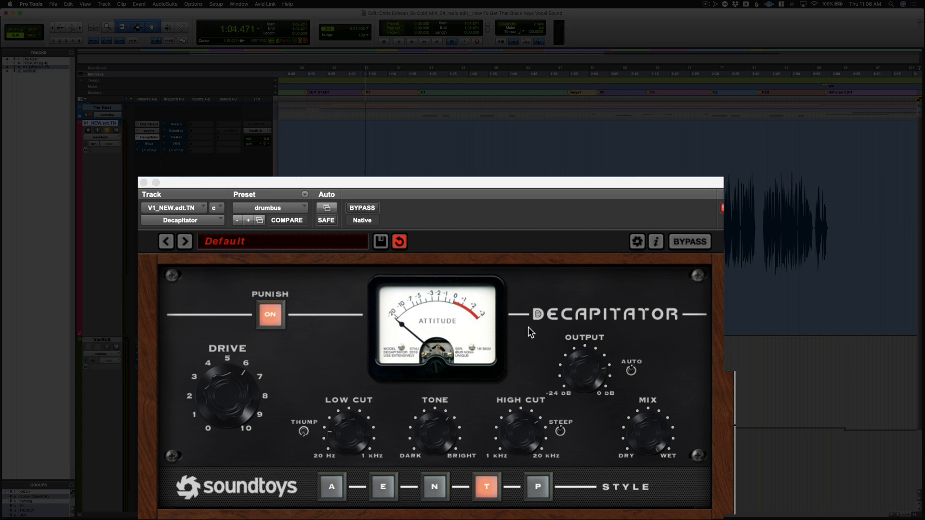
{"action": "left_click", "coordinate": [651, 426]}
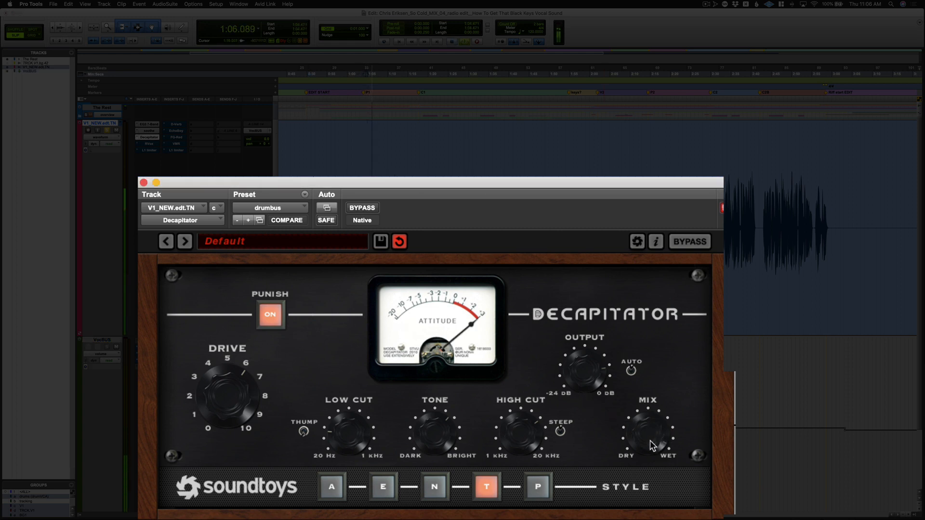
{"action": "left_click_drag", "start_coordinate": [647, 457], "coordinate": [641, 498]}
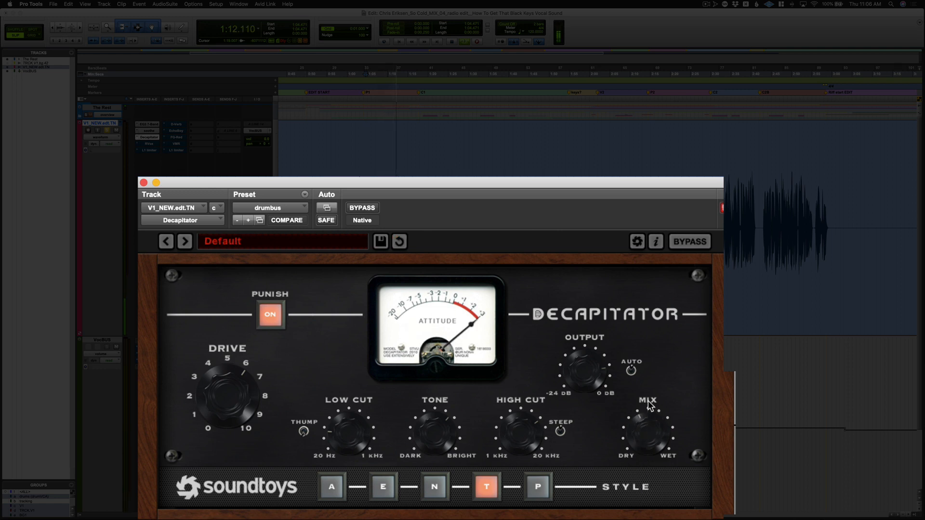
{"action": "mouse_move", "coordinate": [649, 431]}
{"action": "mouse_move", "coordinate": [649, 434]}
{"action": "left_mouse_down"}
{"action": "mouse_move", "coordinate": [647, 494]}
{"action": "mouse_move", "coordinate": [646, 432]}
{"action": "left_mouse_up"}
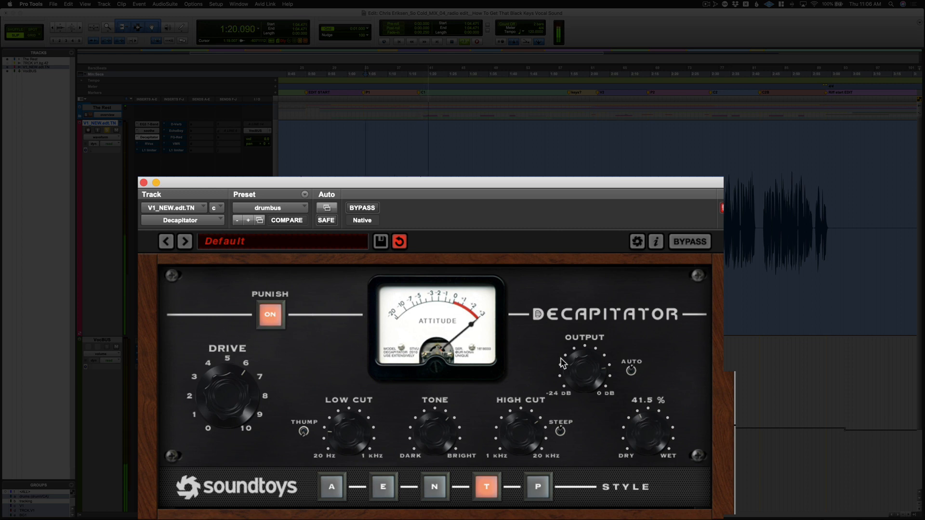
{"action": "key", "text": "space"}
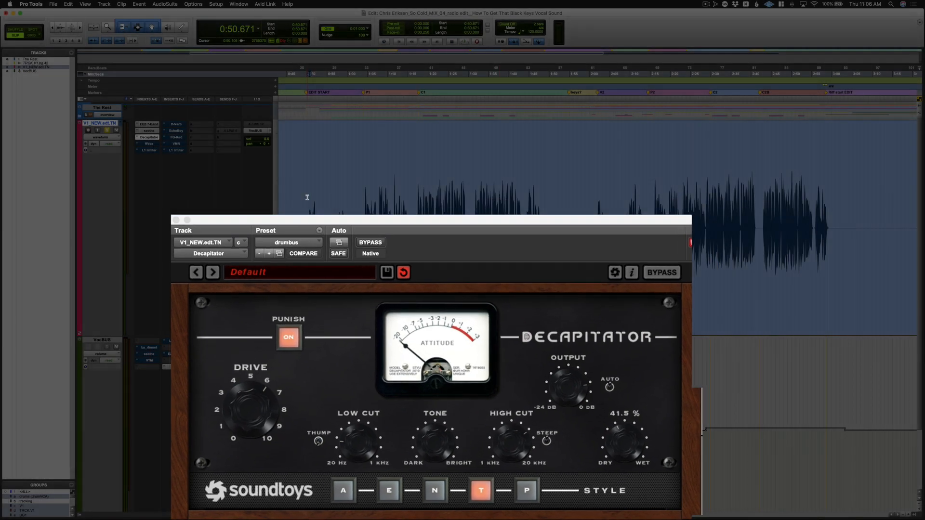
{"action": "key", "text": "space"}
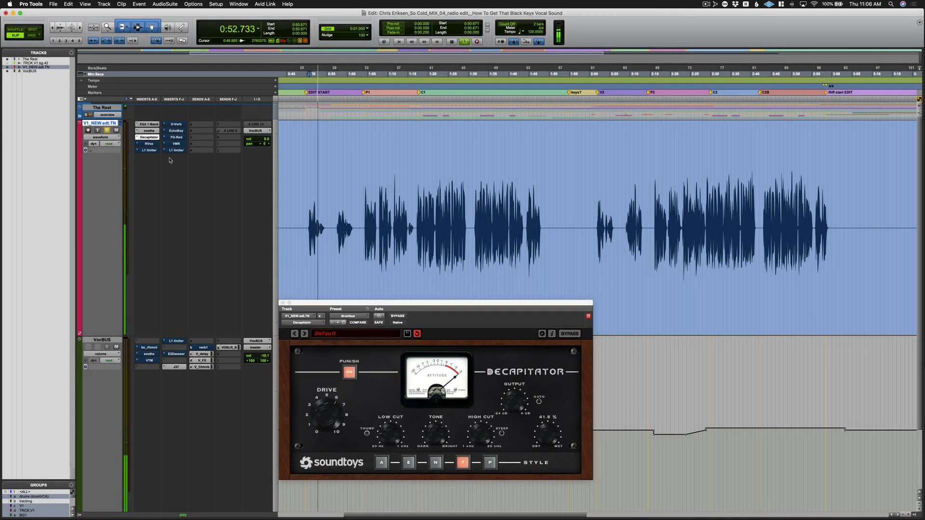
{"action": "key", "text": "space"}
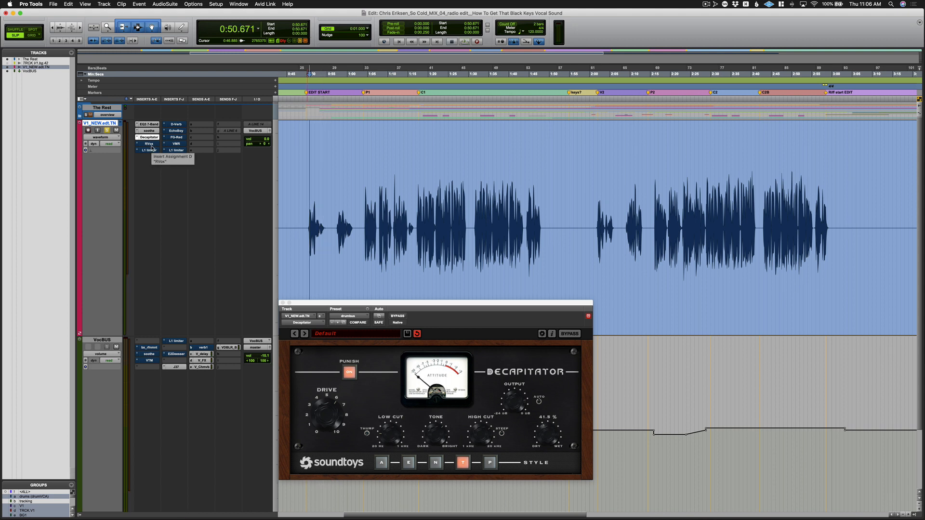
Enable the RVox compressor on the vocal track and play the vocal with its settings open
{"action": "left_click", "coordinate": [151, 144]}
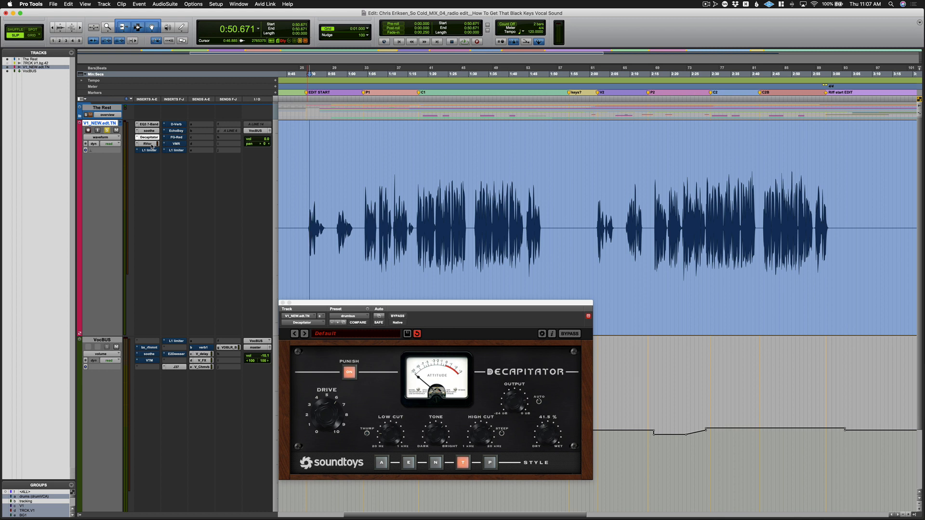
{"action": "key", "text": "space"}
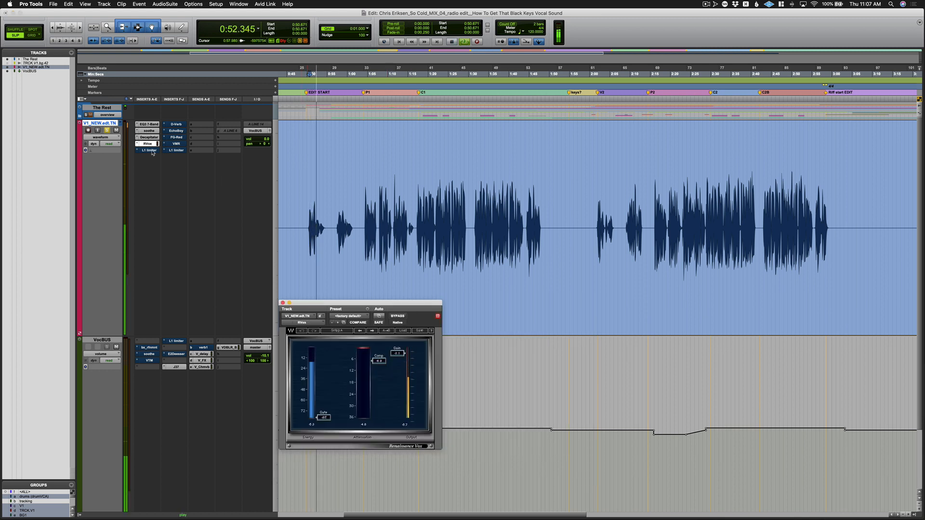
{"action": "key", "text": "space"}
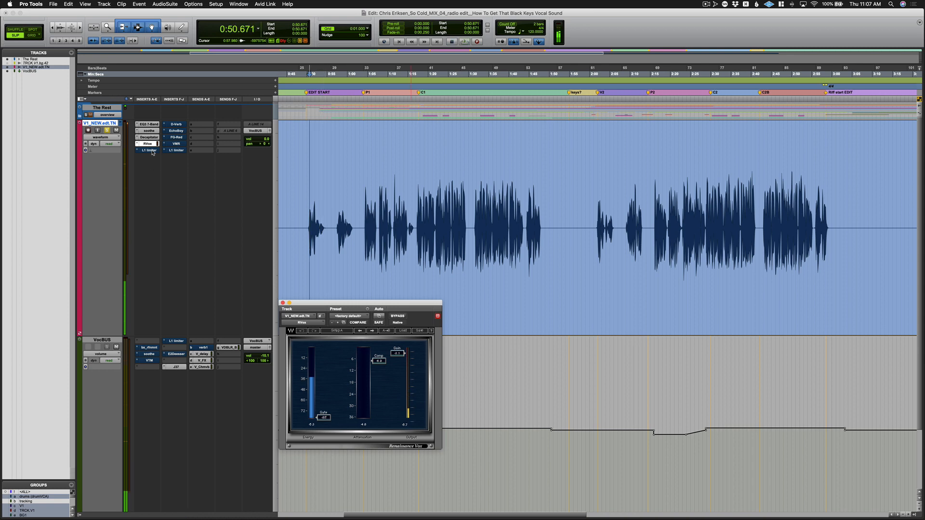
Enable the L1 limiter following RVox on the vocal track and audition the vocal with its settings open
{"action": "left_click", "coordinate": [151, 150]}
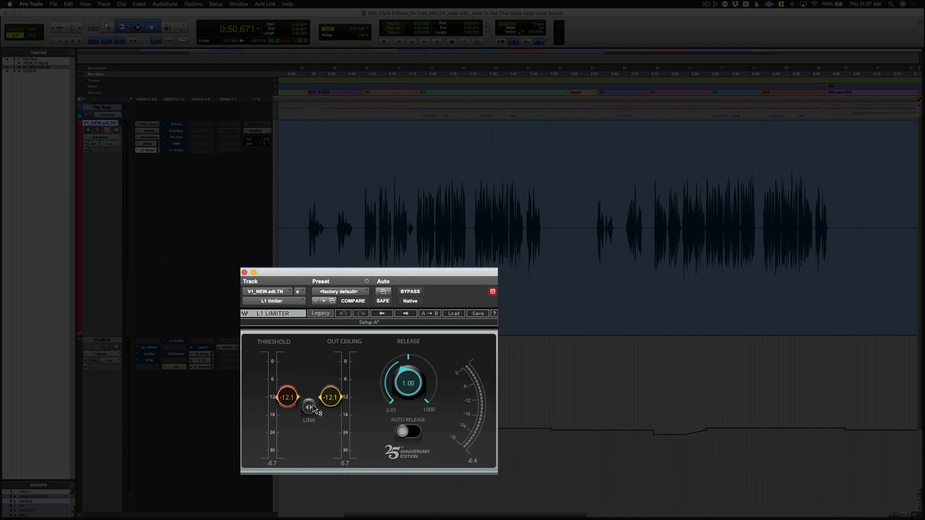
{"action": "key", "text": "space"}
{"action": "key", "text": "space"}
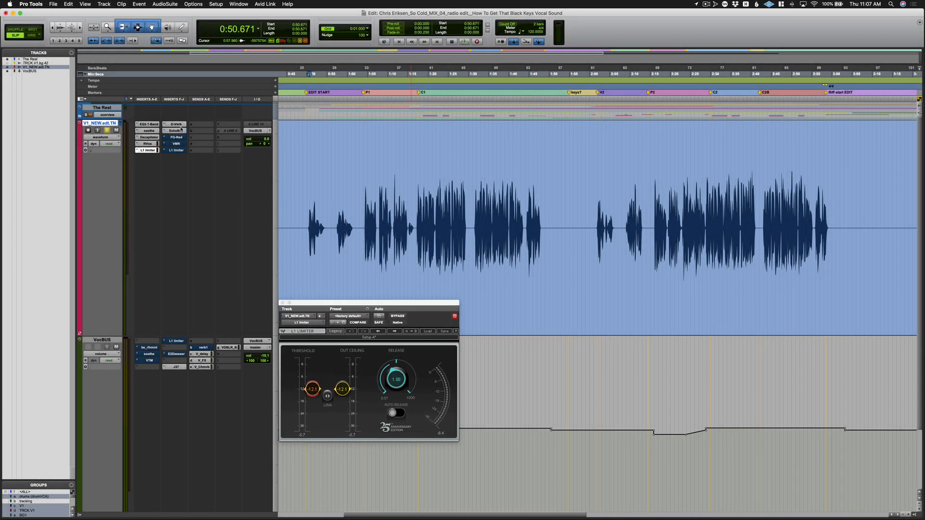
Enable D-Verb and EchoBoy on the vocal track and open their settings, followed by those of FG-Red
{"action": "left_click", "coordinate": [177, 124]}
{"action": "left_click", "coordinate": [178, 131]}
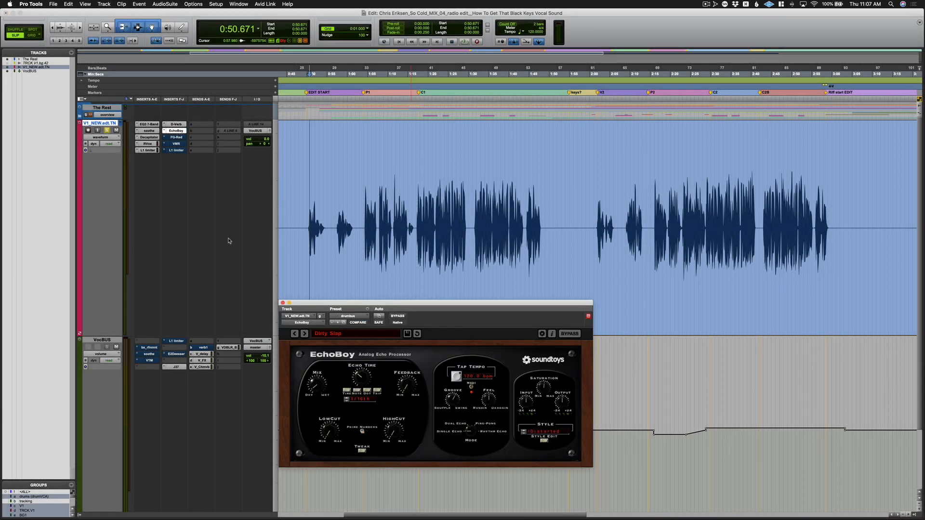
{"action": "left_click", "coordinate": [174, 124]}
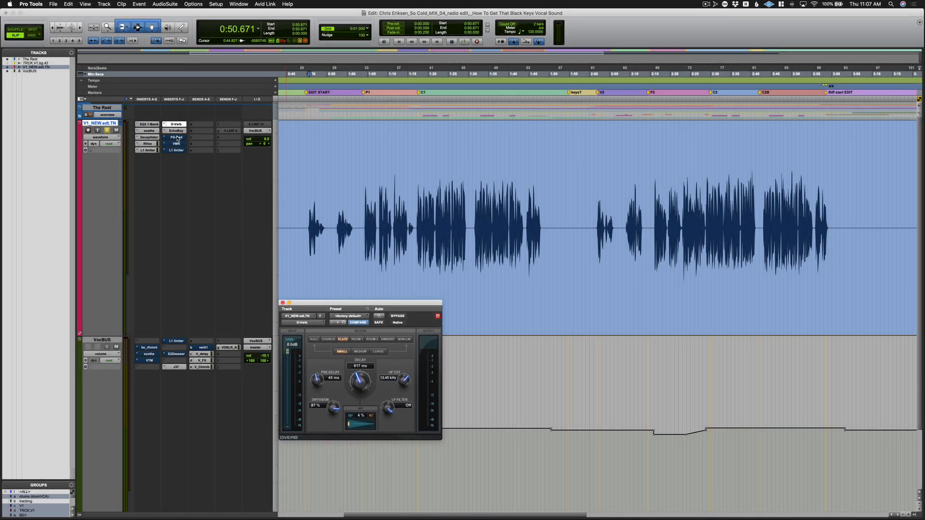
{"action": "left_click", "coordinate": [176, 138]}
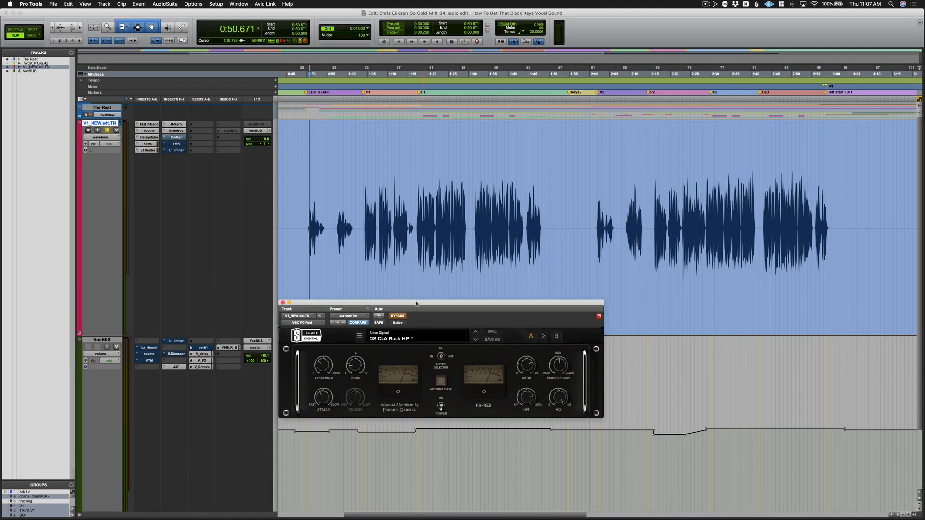
Reopen EchoBoy's settings, bypass it and play the vocal with D-Verb active
{"action": "left_click", "coordinate": [175, 130]}
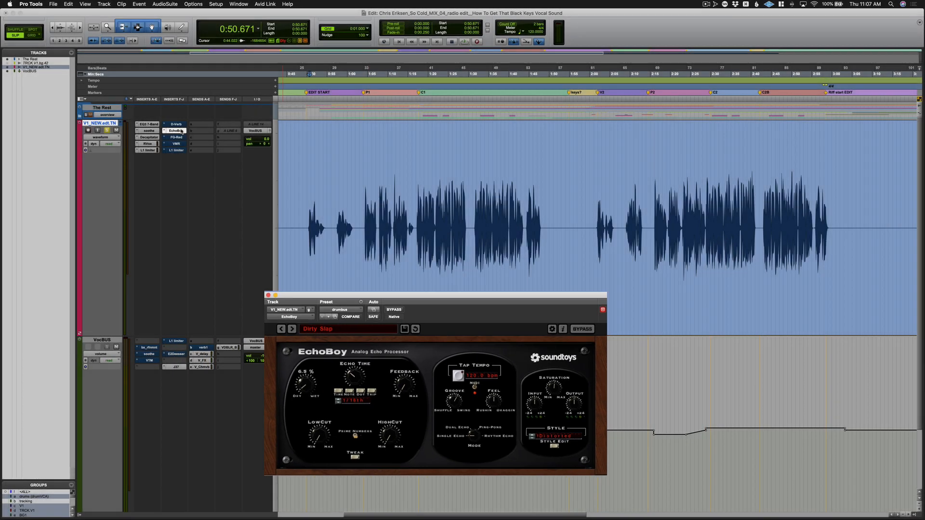
{"action": "left_click", "coordinate": [182, 132], "text": "super"}
{"action": "key", "text": "space"}
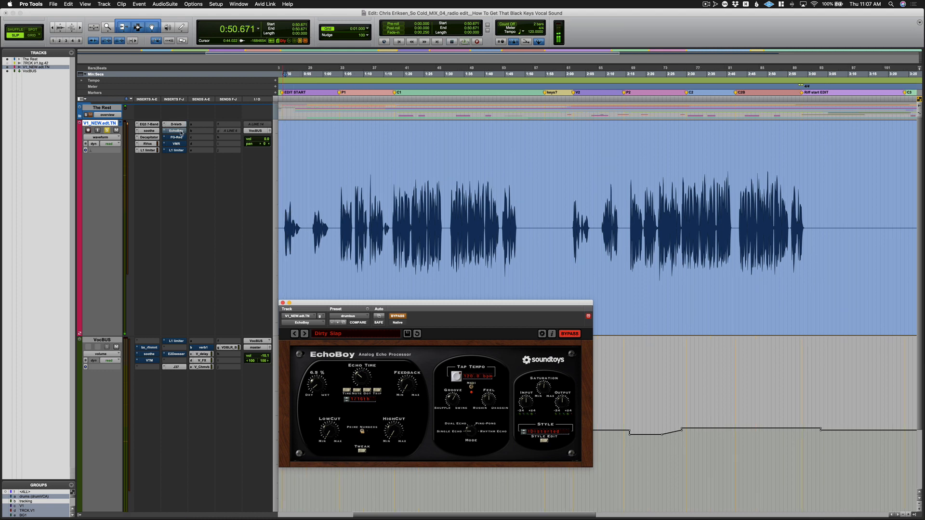
Take EchoBoy out of bypass on the vocal track and audition the soloed vocal with the echo active
{"action": "left_click", "coordinate": [179, 130], "text": "super"}
{"action": "key", "text": "space"}
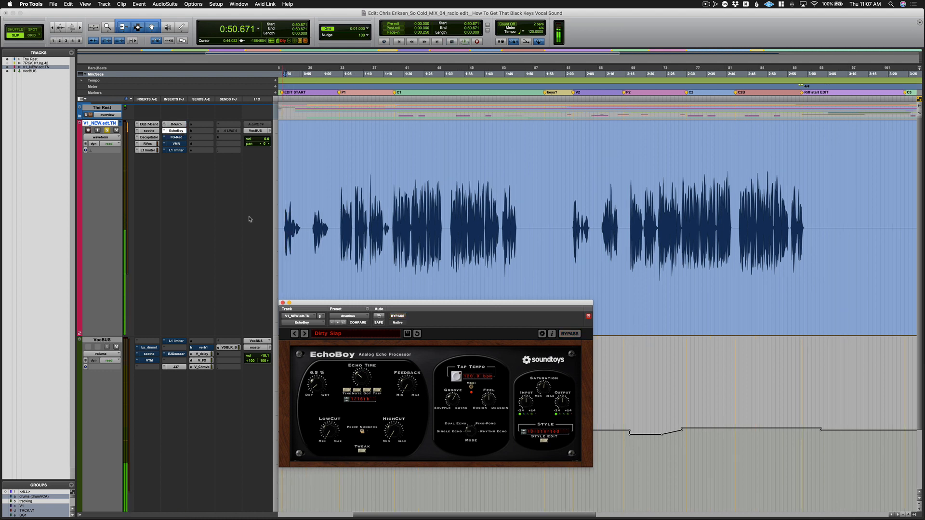
{"action": "key", "text": "space"}
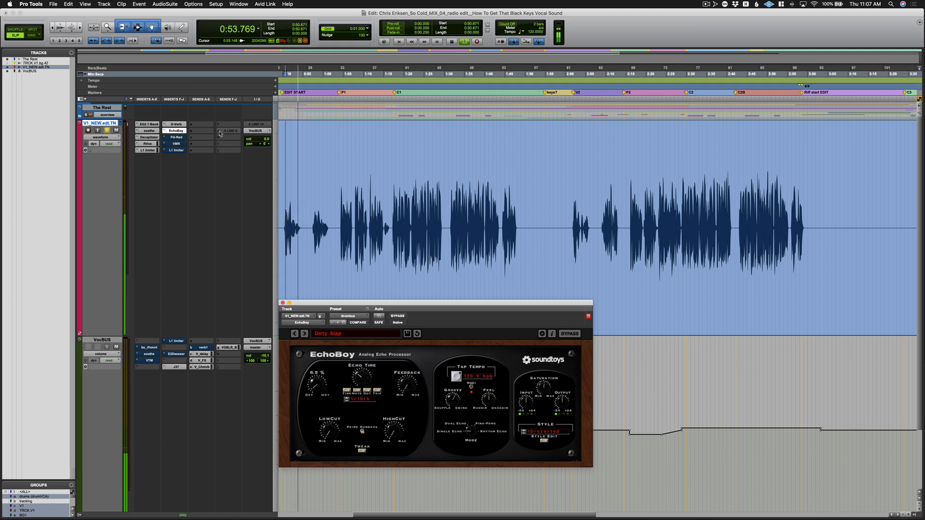
{"action": "key", "text": "space"}
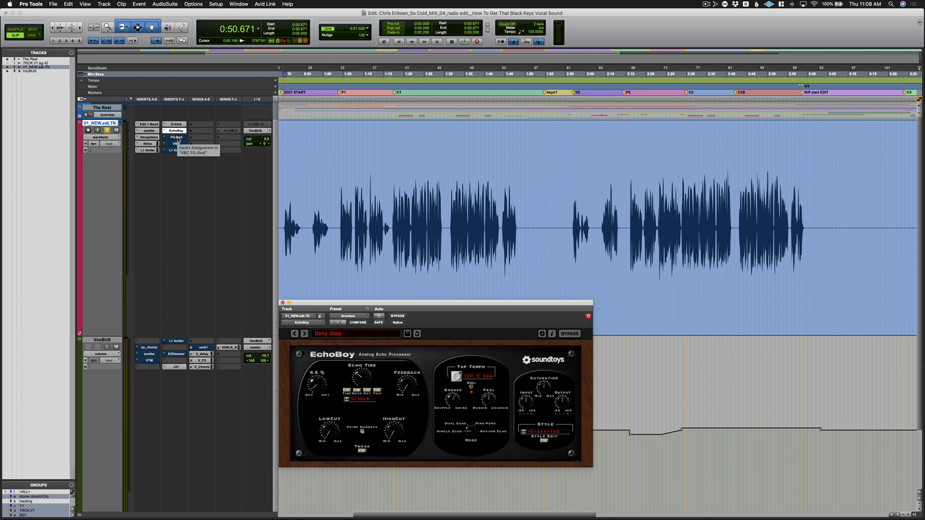
Open FG-Red's settings on the vocal track, enable the compressor and audition the soloed vocal through it
{"action": "left_click", "coordinate": [177, 138]}
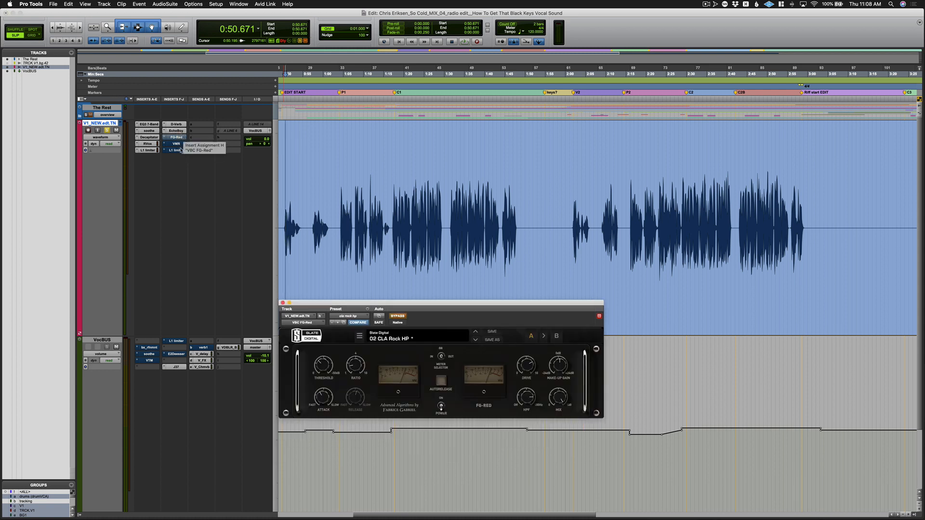
{"action": "left_click", "coordinate": [178, 137], "text": "super"}
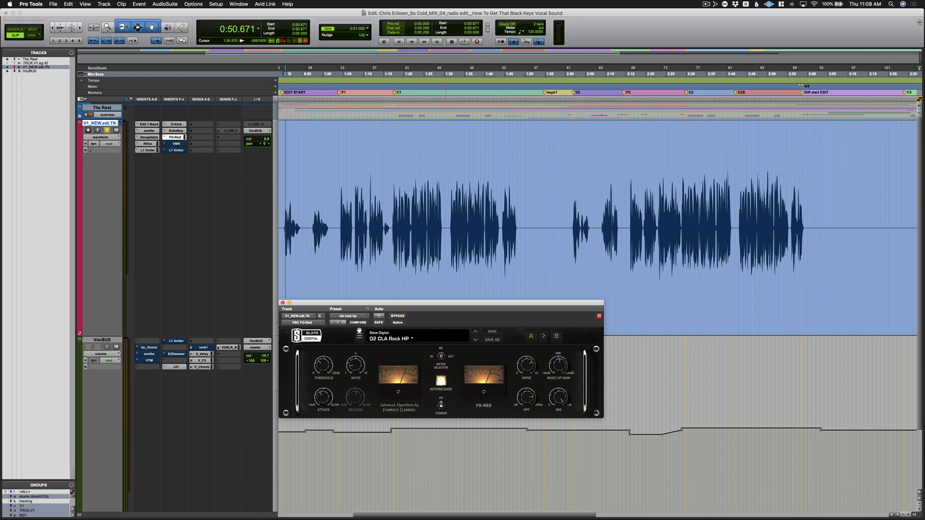
{"action": "left_click_drag", "start_coordinate": [444, 304], "coordinate": [475, 307]}
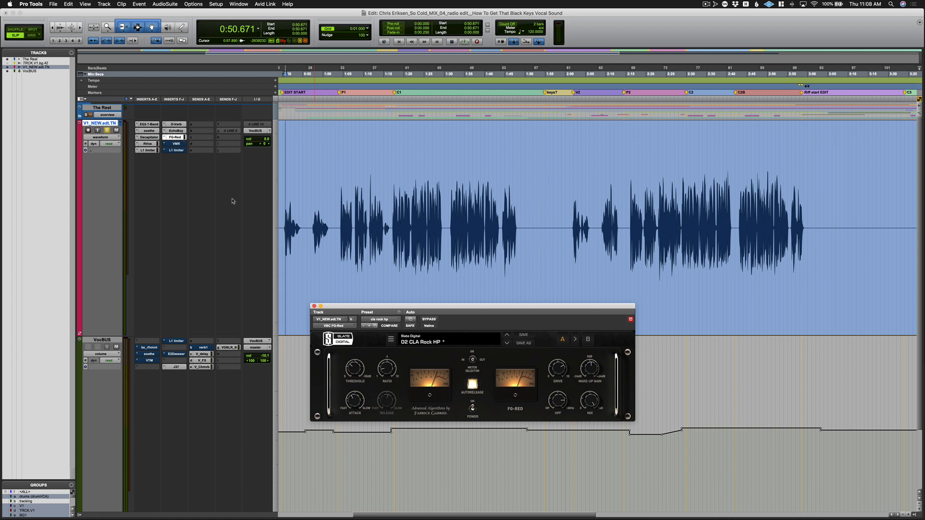
{"action": "key", "text": "space"}
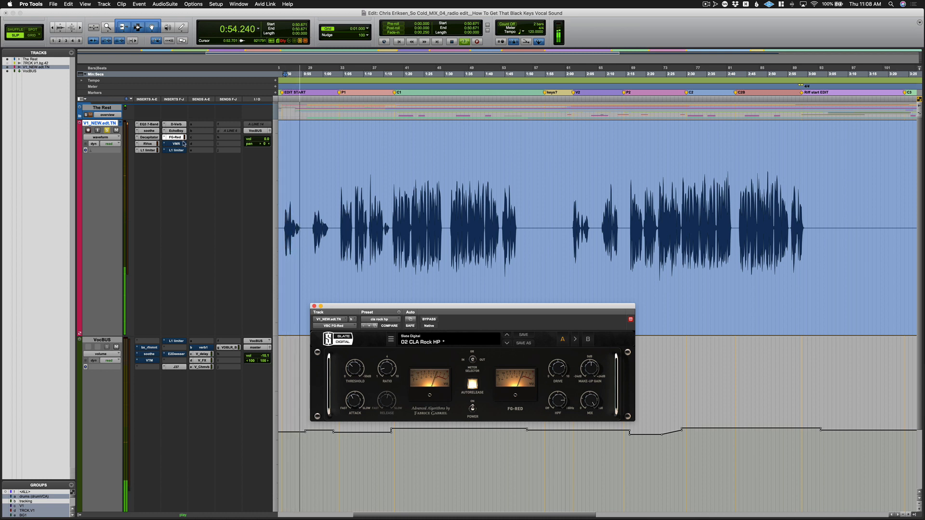
{"action": "key", "text": "space"}
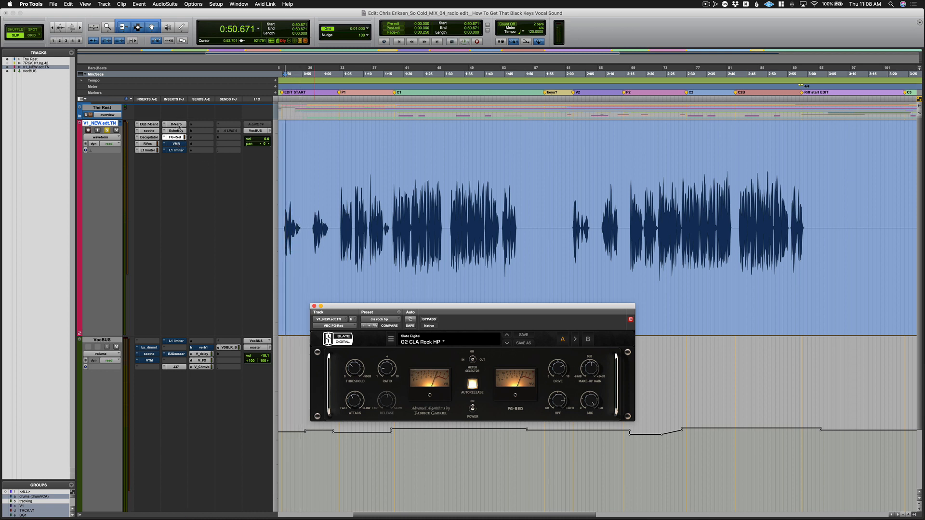
Open Virtual Mix Rack on the vocal track with its whole window in view, enable it and audition the soloed vocal
{"action": "left_click", "coordinate": [180, 144]}
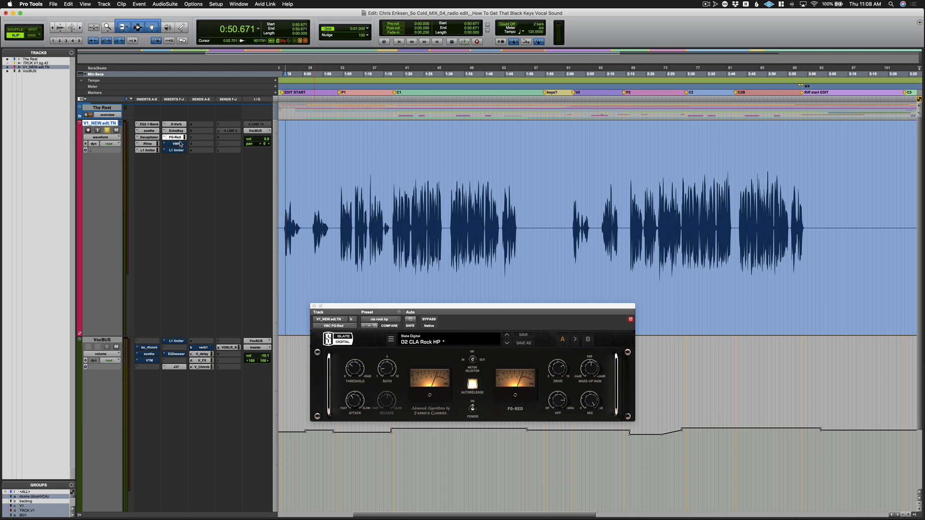
{"action": "left_click", "coordinate": [176, 146]}
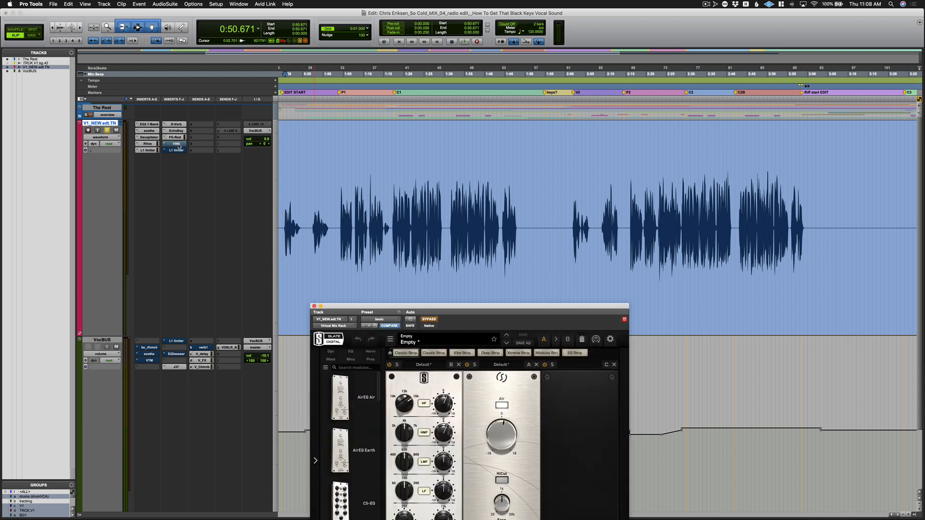
{"action": "left_click_drag", "start_coordinate": [549, 312], "coordinate": [557, 179]}
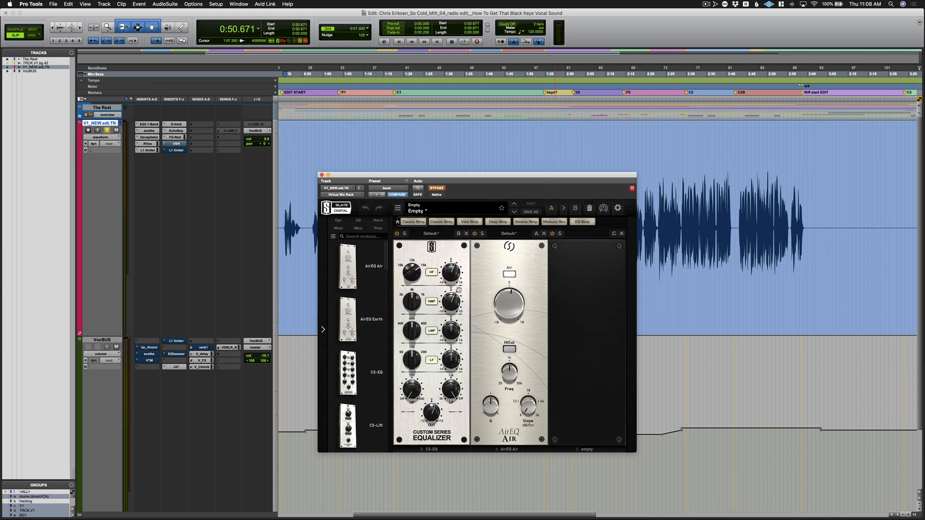
{"action": "left_click", "coordinate": [437, 188]}
{"action": "key", "text": "space"}
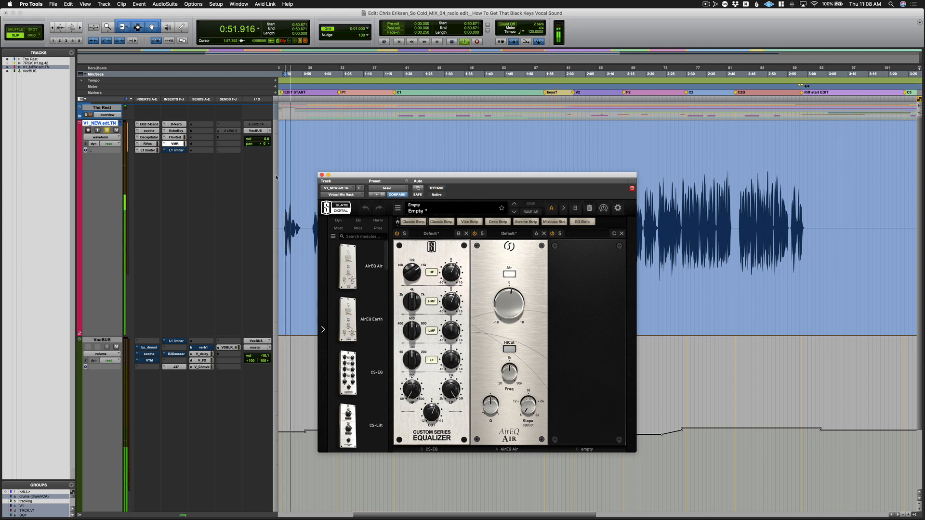
{"action": "key", "text": "space"}
Unsolo the vocal and play the mix from verse 2, comparing Virtual Mix Rack bypassed and active, leaving it enabled
{"action": "left_click", "coordinate": [107, 130]}
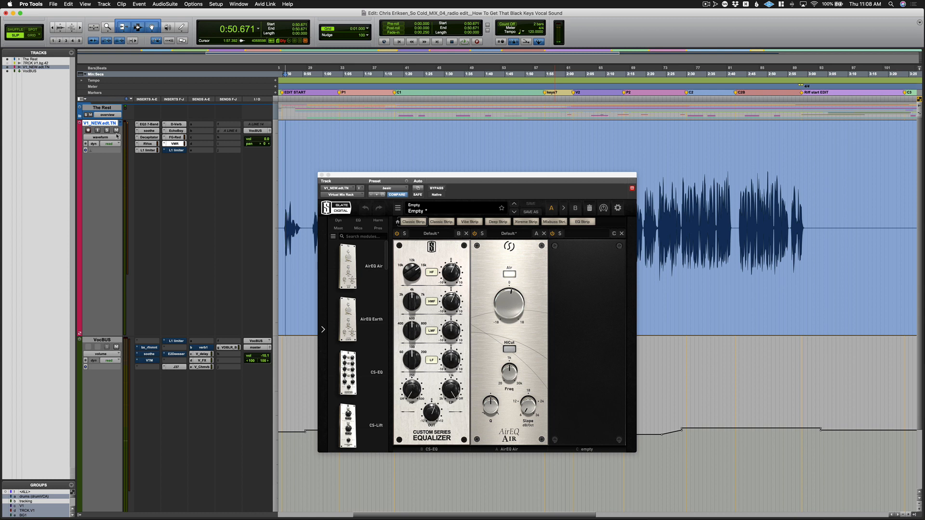
{"action": "left_click", "coordinate": [437, 188]}
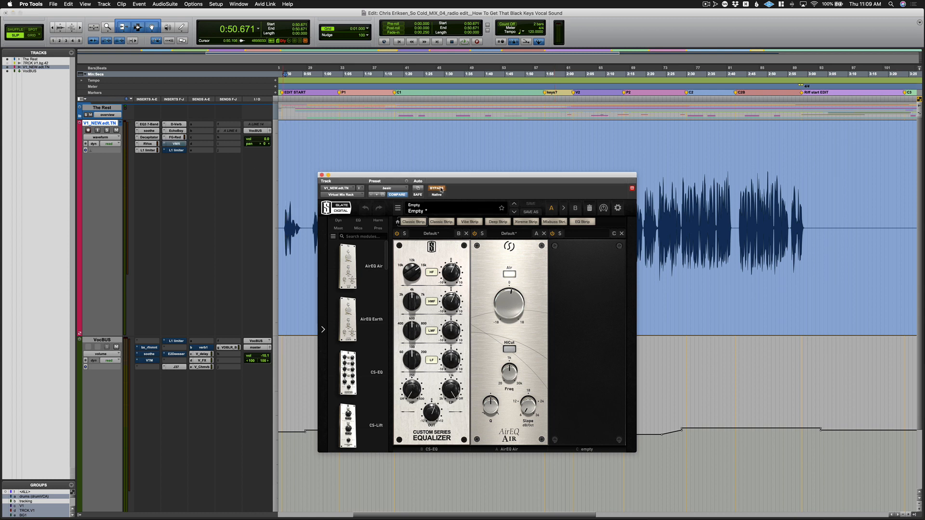
{"action": "key", "text": "space"}
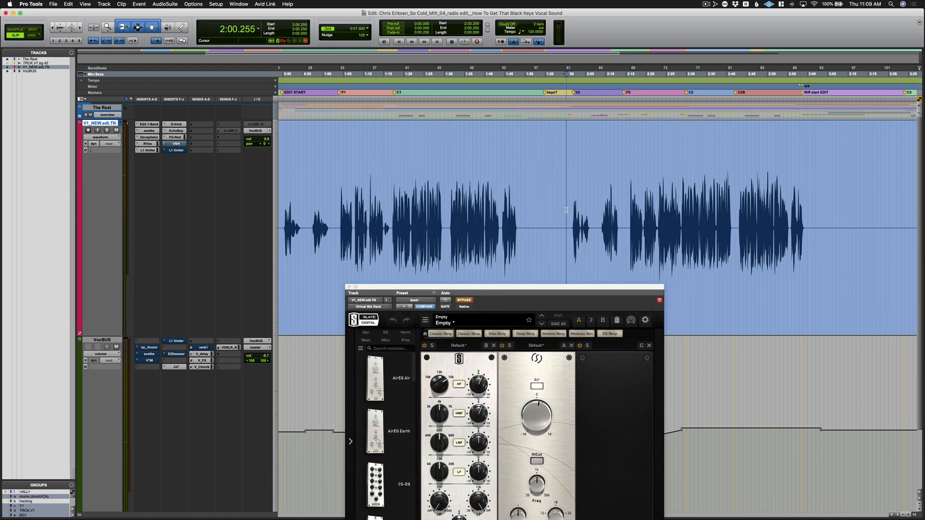
{"action": "key", "text": "space"}
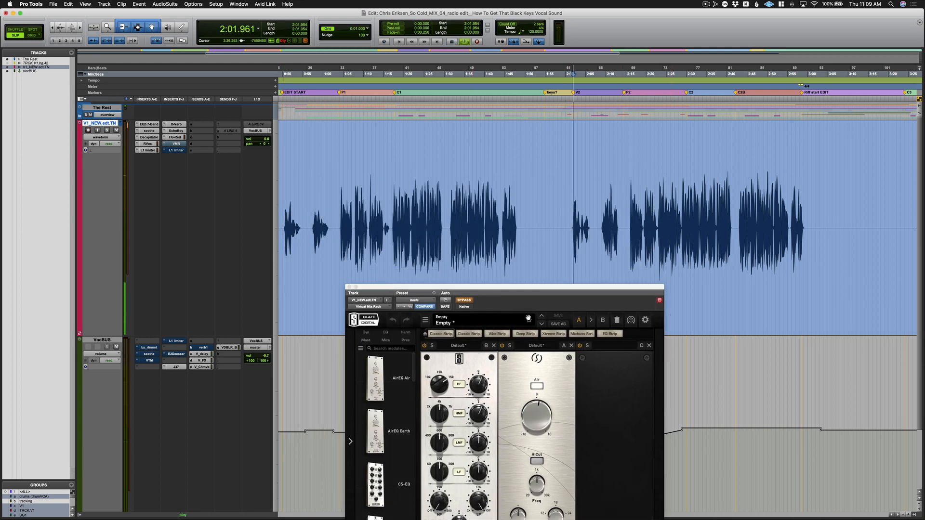
{"action": "left_click", "coordinate": [464, 300]}
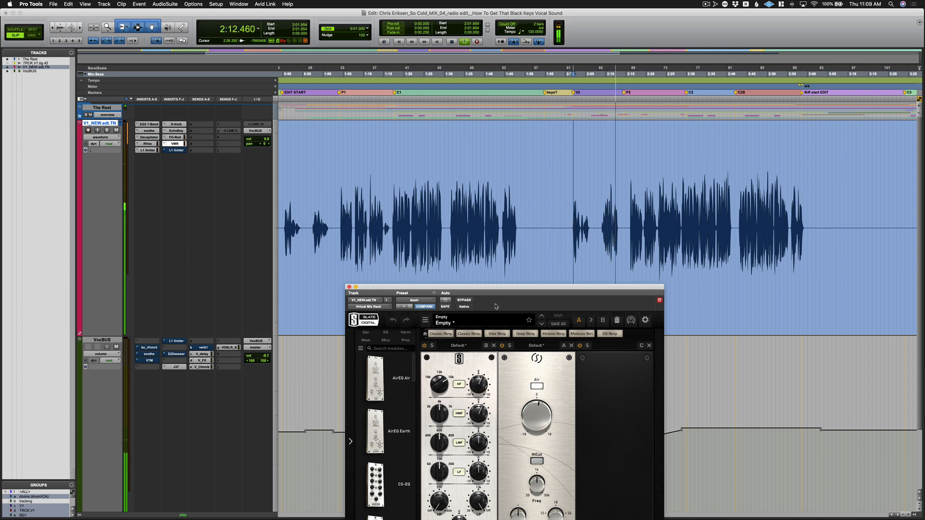
{"action": "key", "text": "space"}
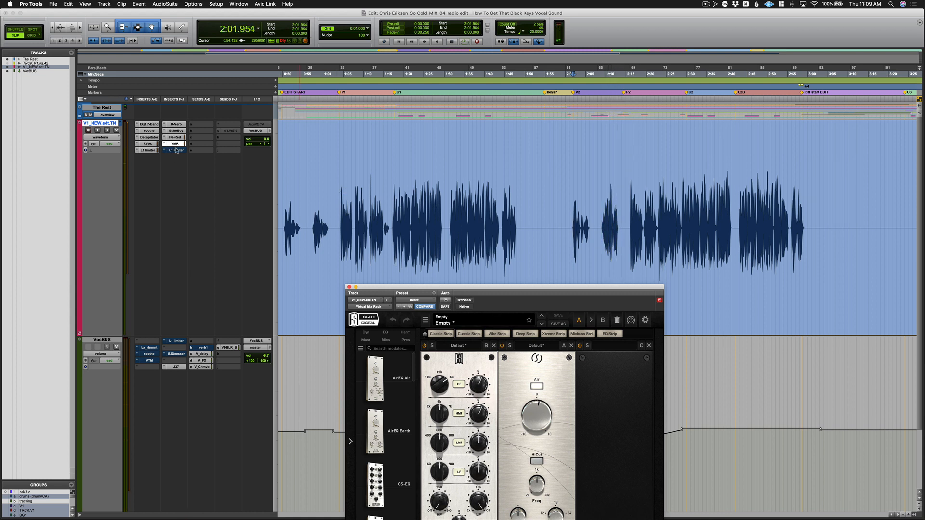
Enable the final L1 limiter on the vocal track and play verse 2 with its settings open
{"action": "left_click", "coordinate": [177, 151]}
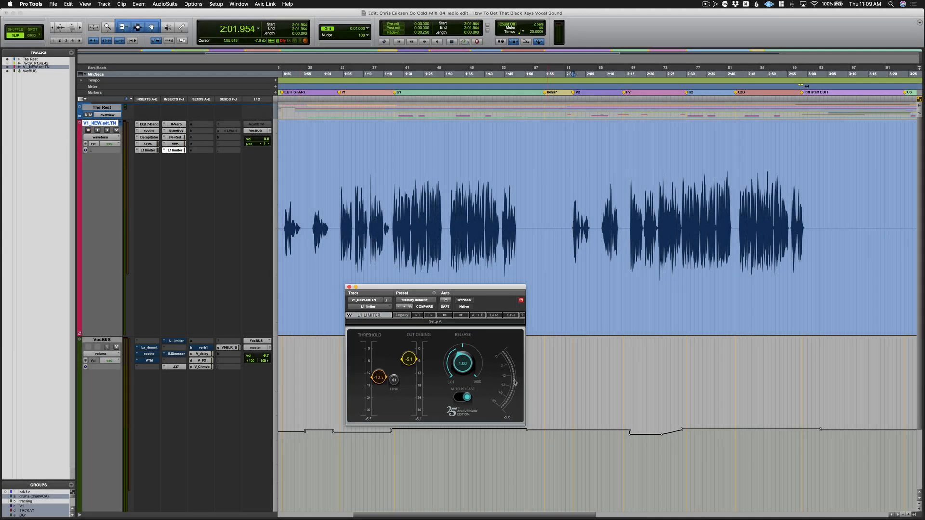
{"action": "key", "text": "space"}
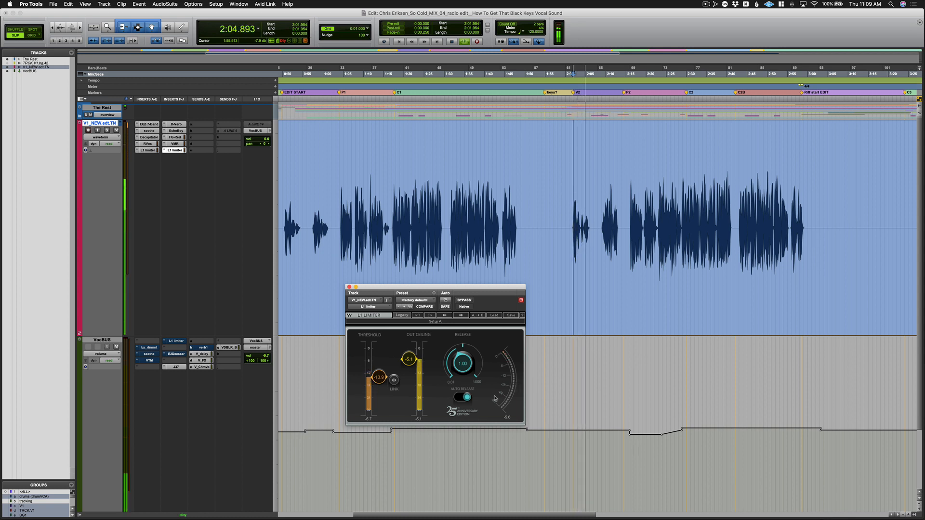
{"action": "key", "text": "space"}
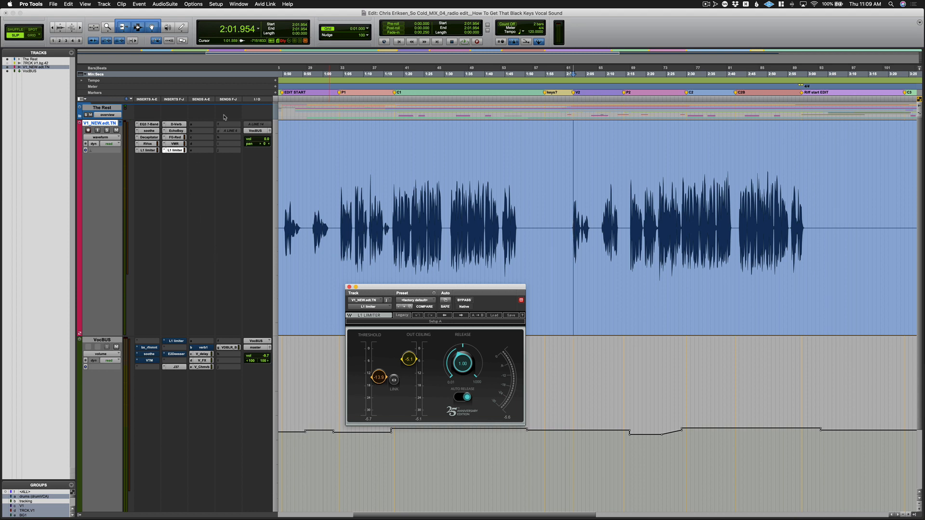
Enable bx_refinement on the VocBUS and audition verse 2 with Solo Filter on, then with it off
{"action": "left_click", "coordinate": [150, 348]}
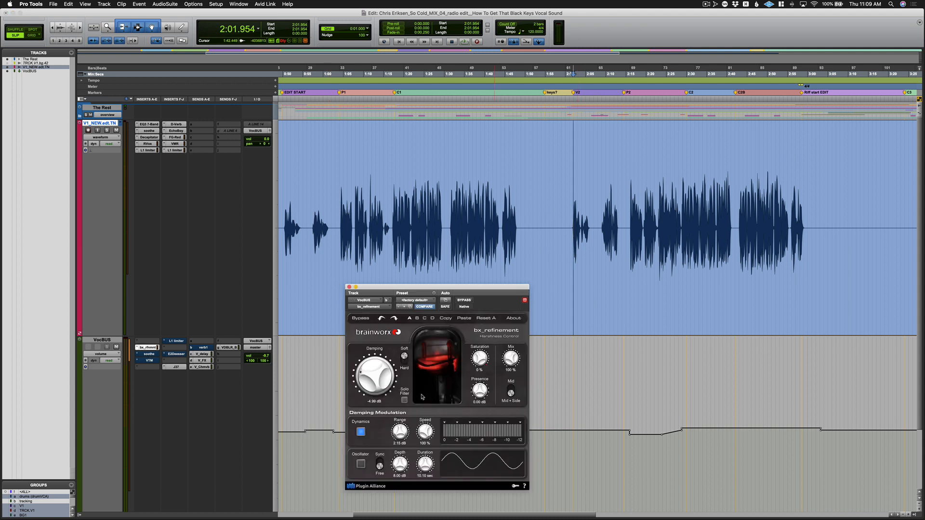
{"action": "left_click", "coordinate": [404, 400]}
{"action": "key", "text": "space"}
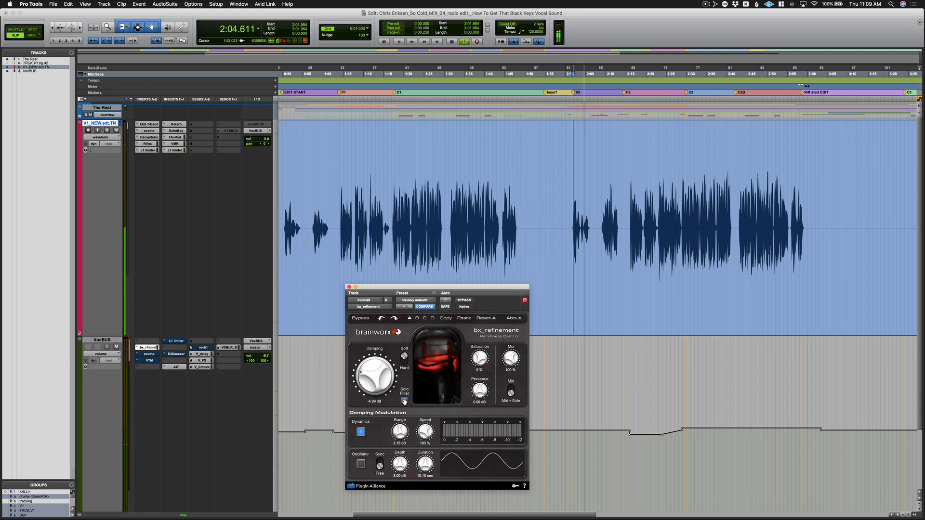
{"action": "key", "text": "space"}
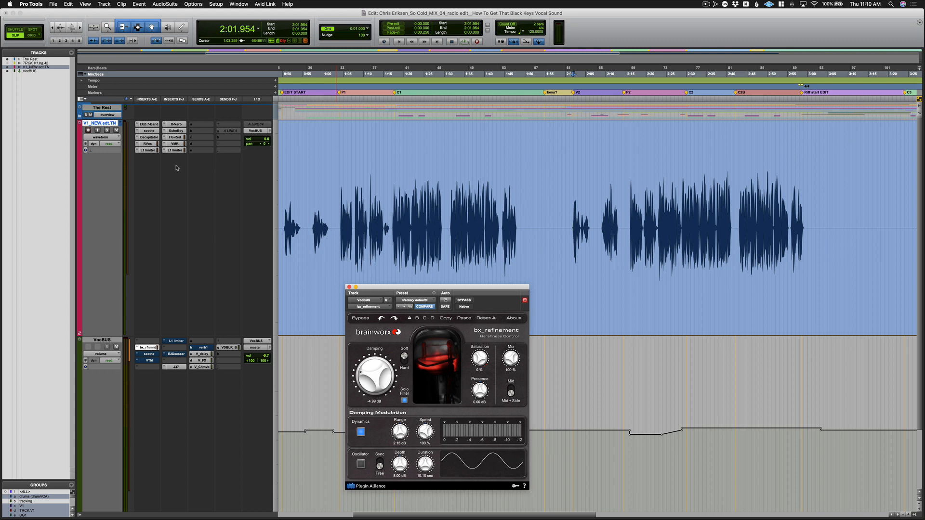
{"action": "key", "text": "space"}
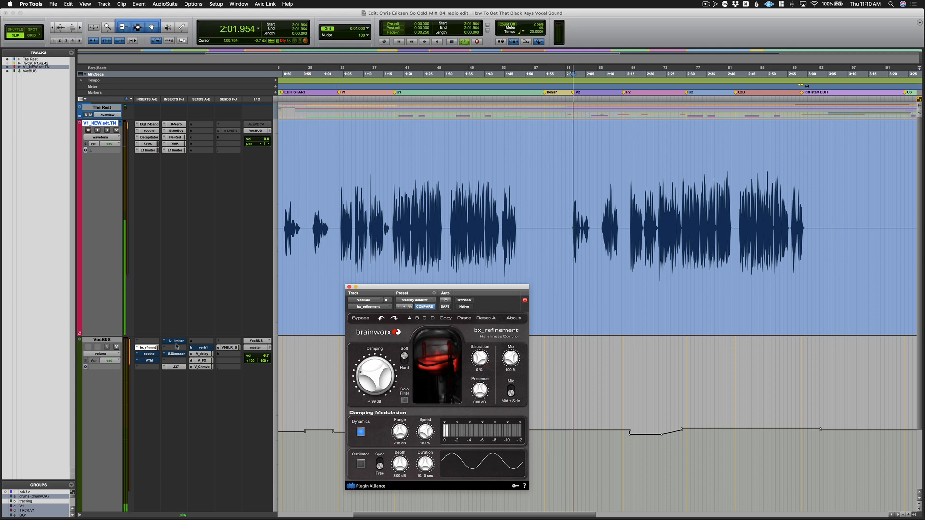
{"action": "key", "text": "space"}
Enable soothe on the VocBUS and play the mix from 2:09.180 with its settings open
{"action": "left_click", "coordinate": [152, 356]}
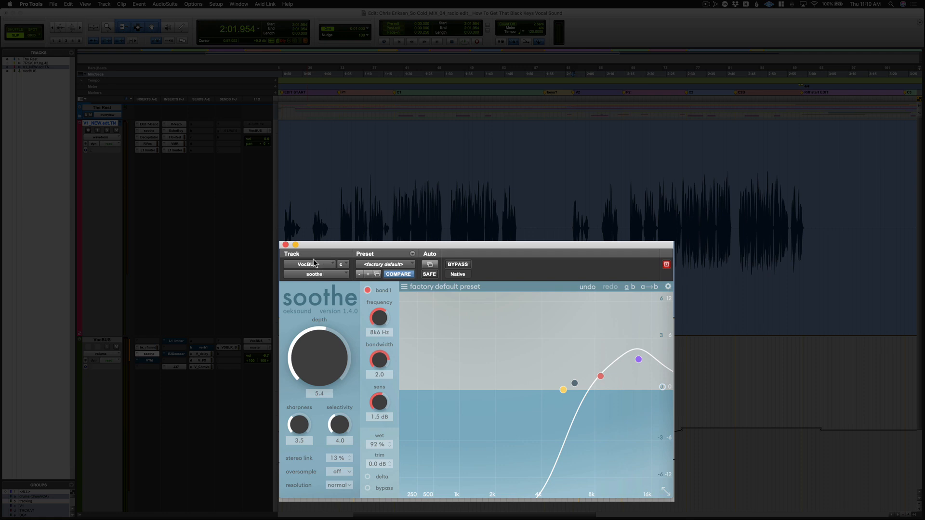
{"action": "left_click", "coordinate": [598, 209]}
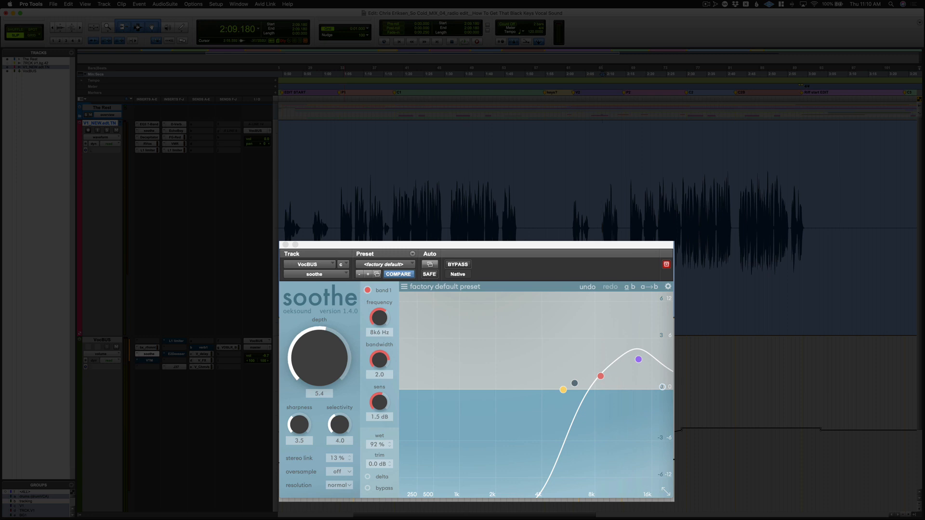
{"action": "key", "text": "space"}
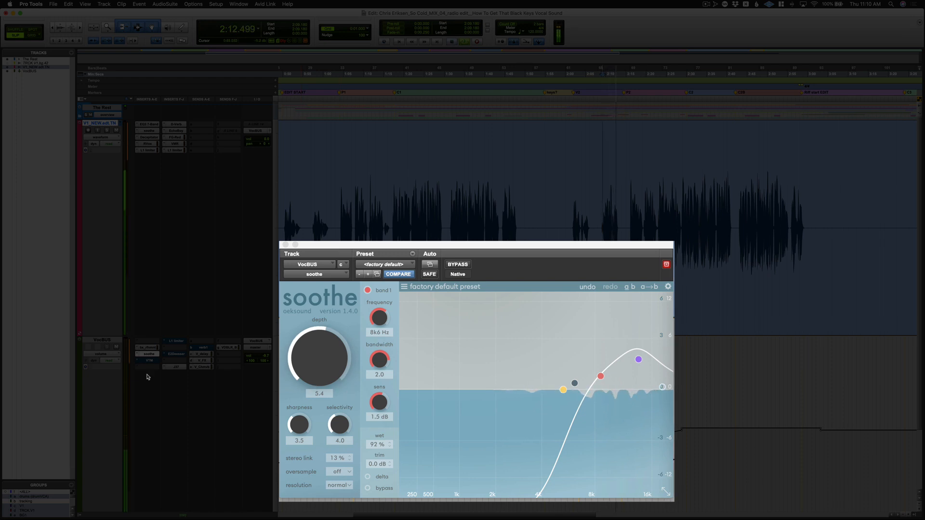
{"action": "key", "text": "space"}
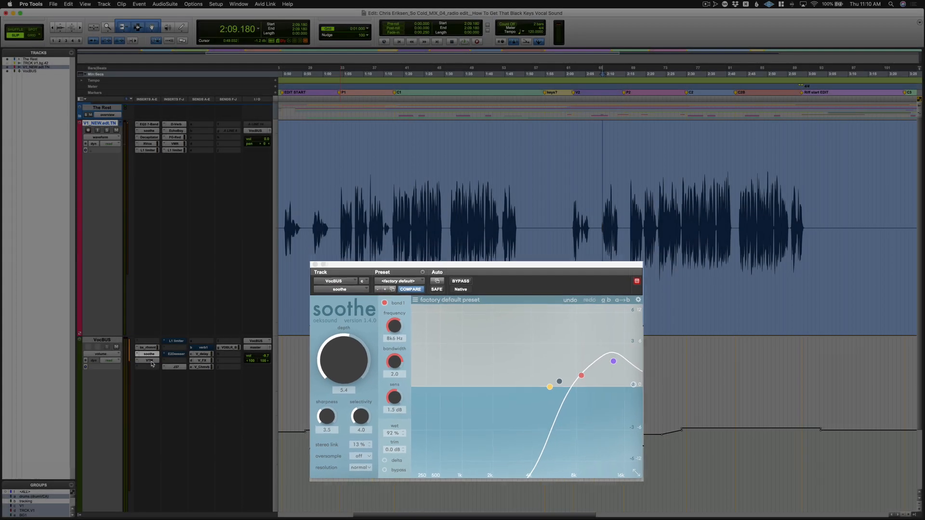
Enable Virtual Tape Machines on the VocBUS and audition the mix with its settings open
{"action": "left_click", "coordinate": [149, 360]}
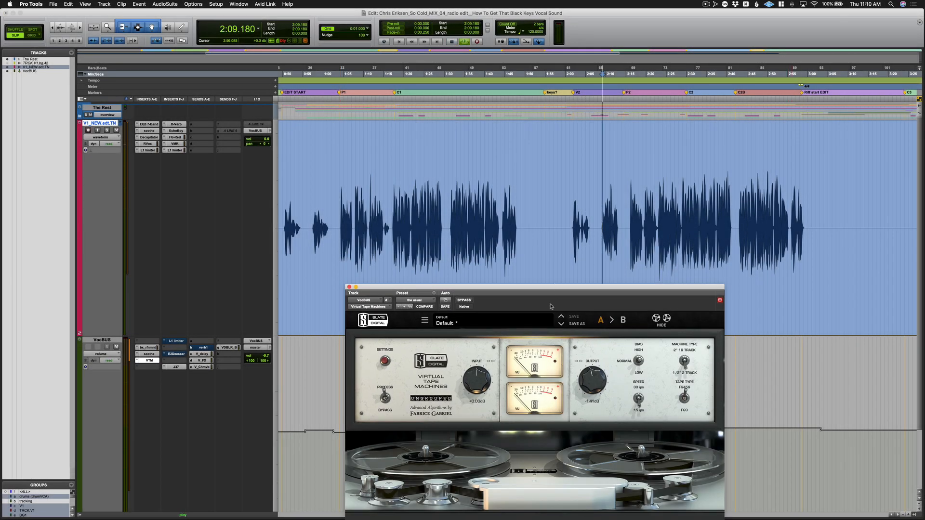
{"action": "key", "text": "space"}
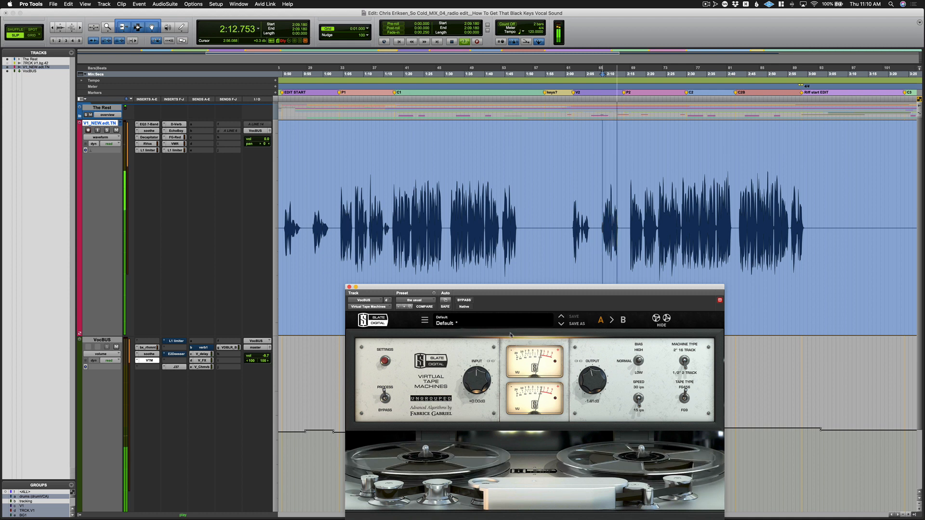
{"action": "key", "text": "space"}
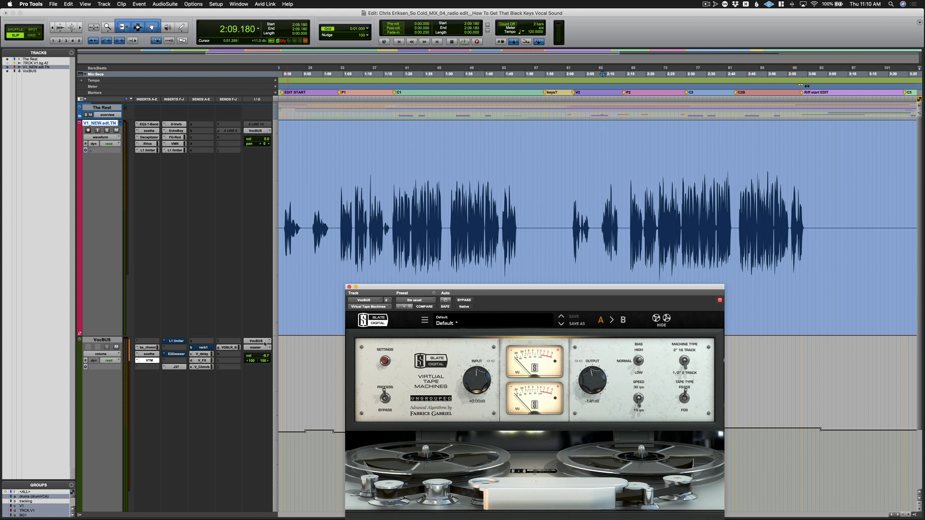
Enable the L1 limiter on the VocBUS and play the mix with its settings open
{"action": "left_click", "coordinate": [174, 341]}
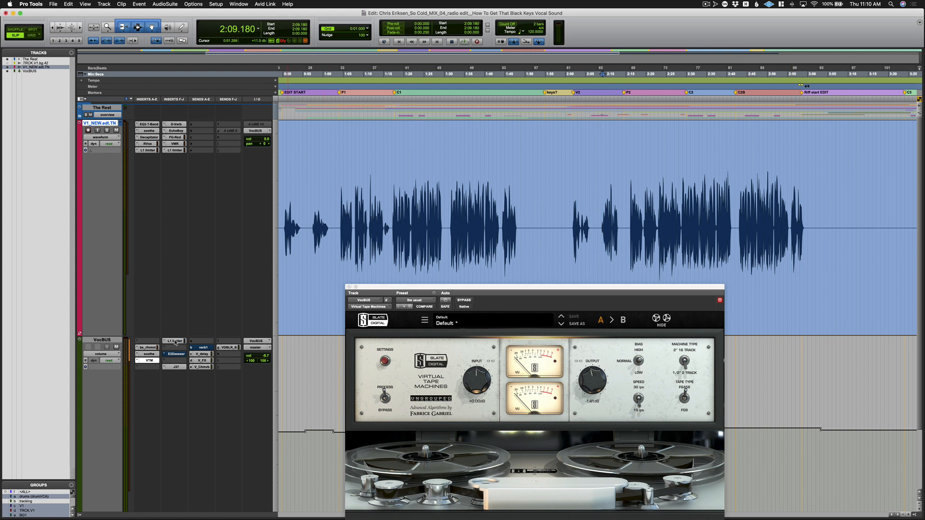
{"action": "key", "text": "space"}
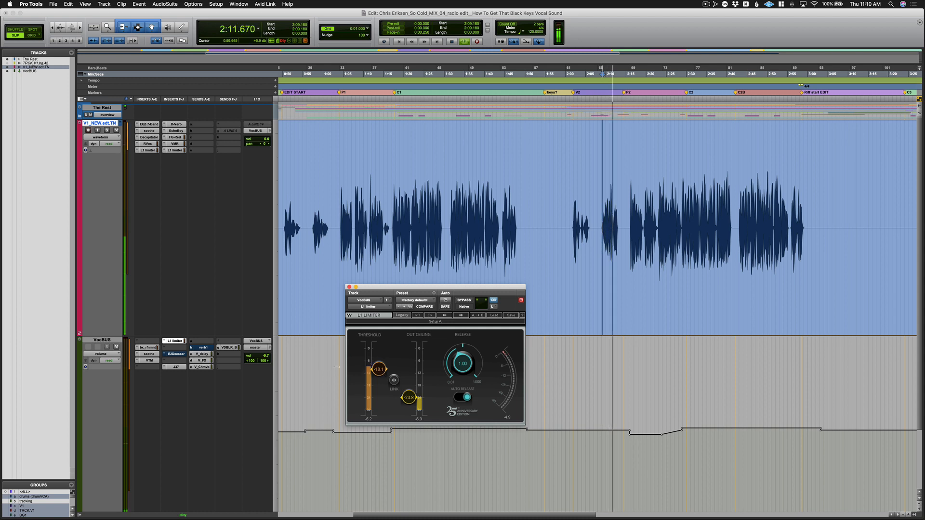
{"action": "key", "text": "space"}
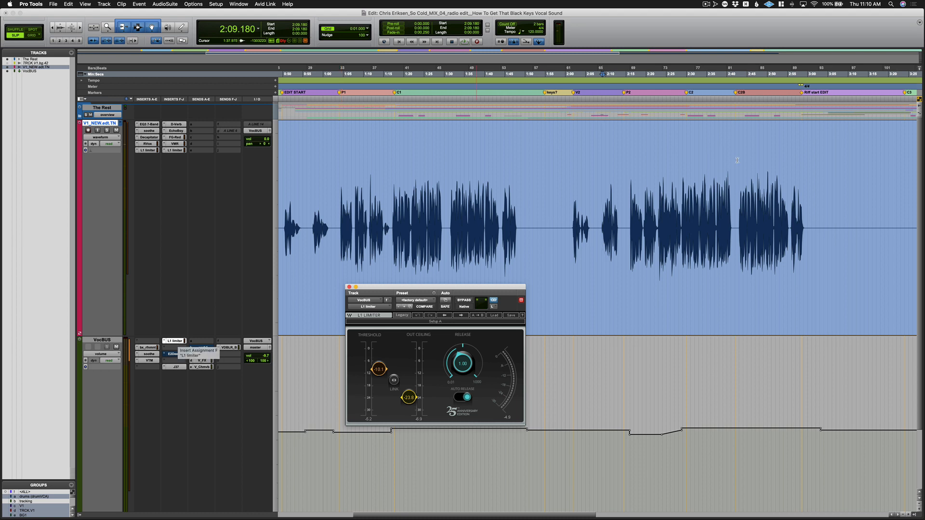
Play the mix from 2:09.180 and compare the VocBUS L1 limiter bypassed and active
{"action": "key", "text": "space"}
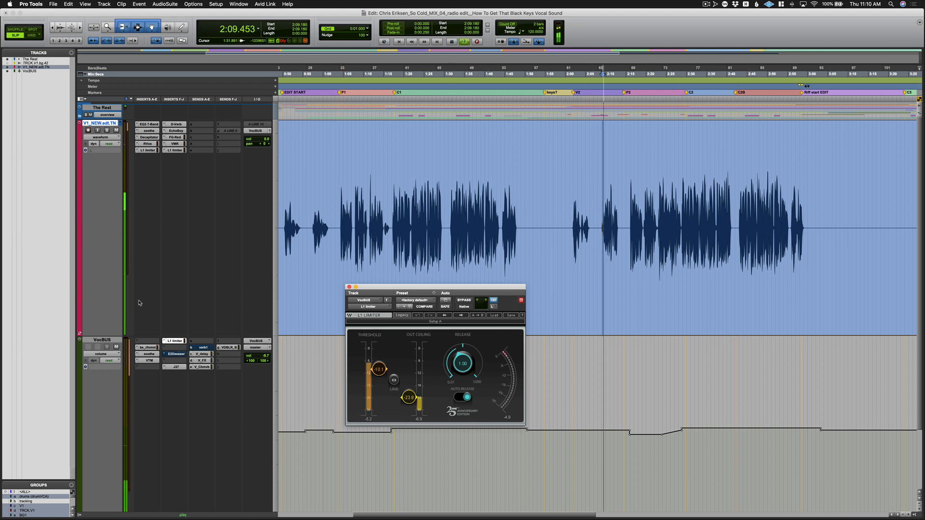
{"action": "left_click", "coordinate": [182, 343], "text": "super"}
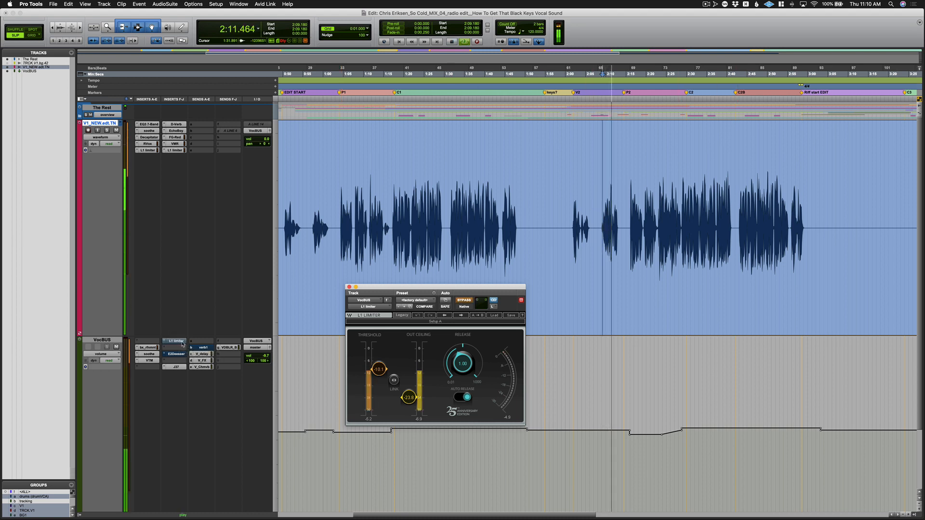
{"action": "left_click", "coordinate": [182, 343], "text": "super"}
{"action": "key", "text": "space"}
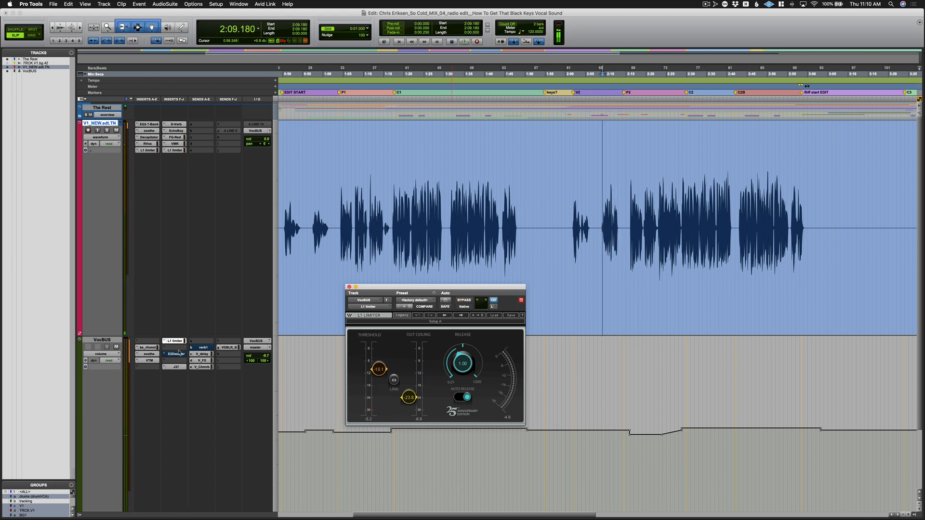
Enable the Eiosis E2Deesser on the VocBUS and audition the mix from 2:09.180 with its settings open
{"action": "left_click", "coordinate": [176, 355]}
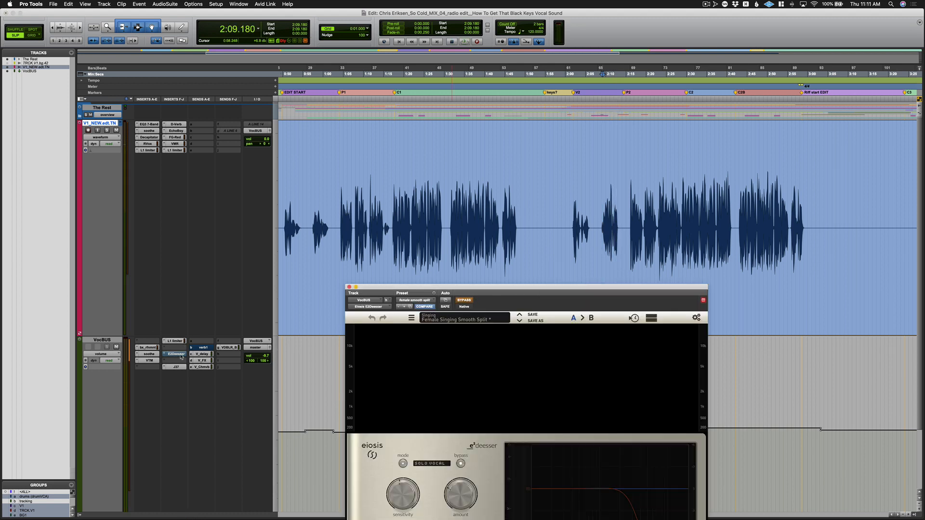
{"action": "left_click", "coordinate": [182, 357], "text": "super"}
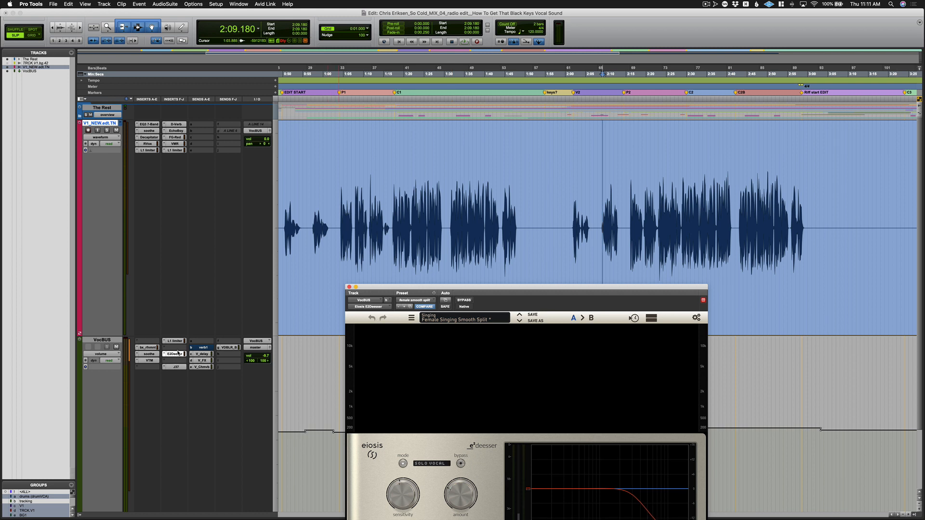
{"action": "key", "text": "space"}
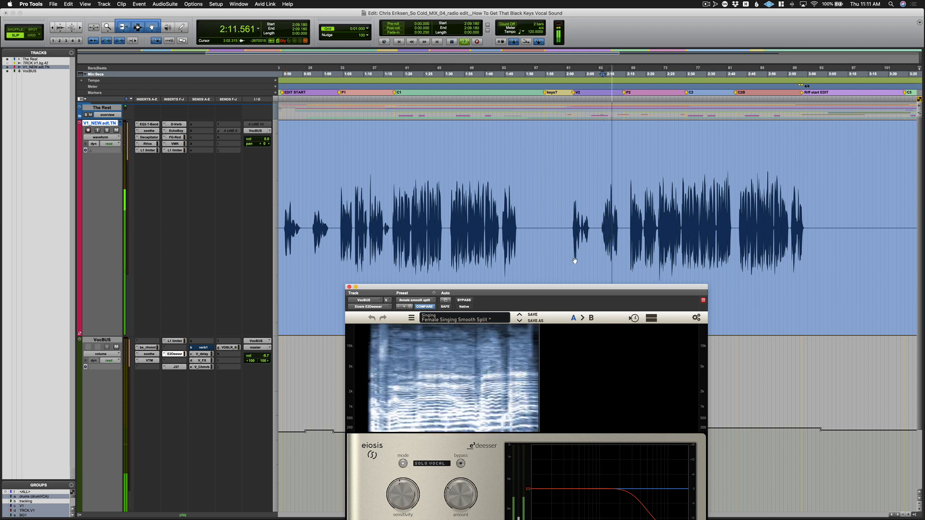
{"action": "key", "text": "space"}
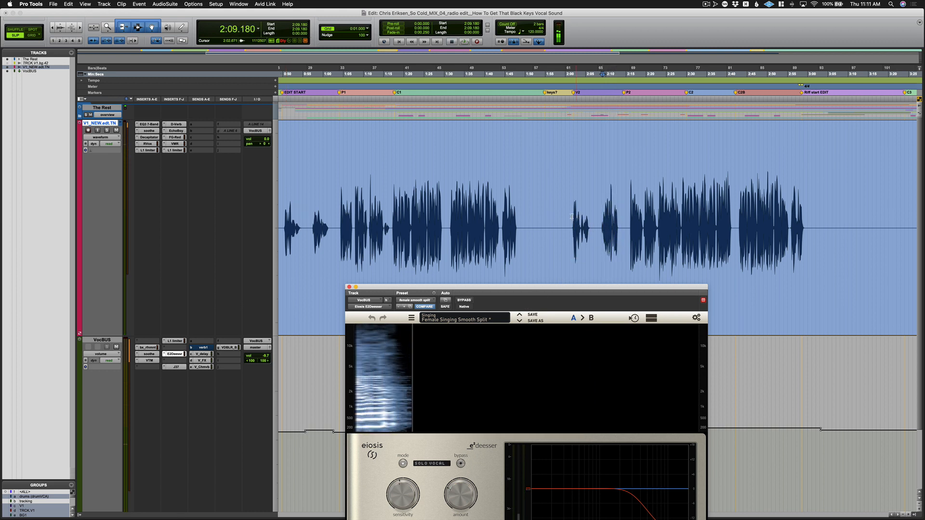
Audition the de-essed vocal from the start of verse 2 at 2:01.954
{"action": "left_click", "coordinate": [572, 216]}
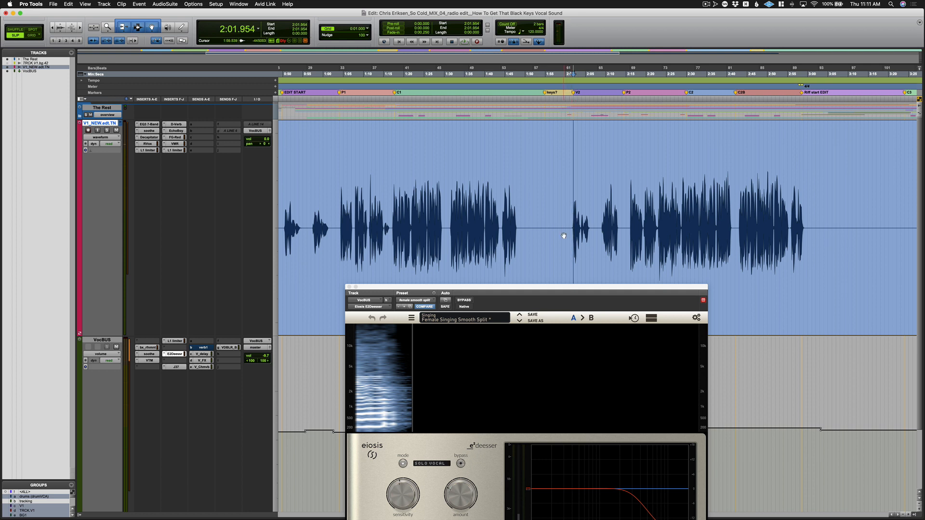
{"action": "key", "text": "space"}
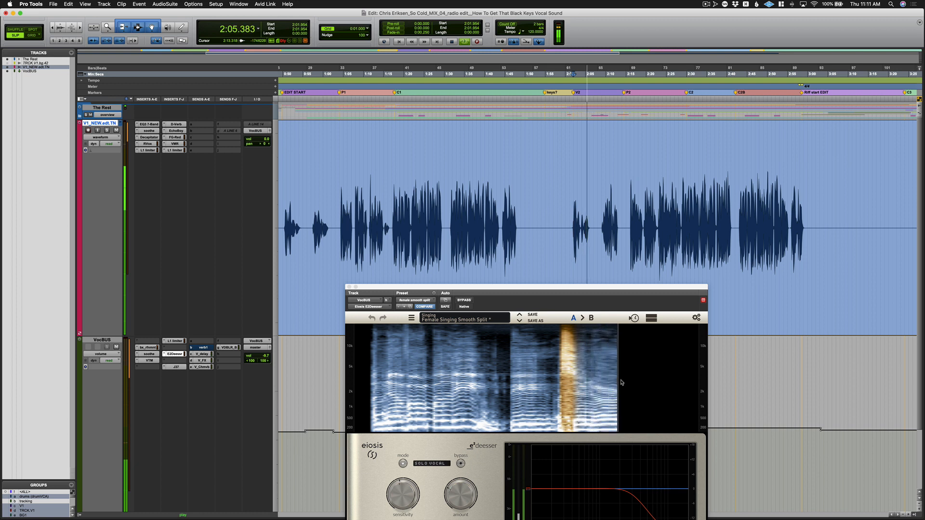
{"action": "key", "text": "space"}
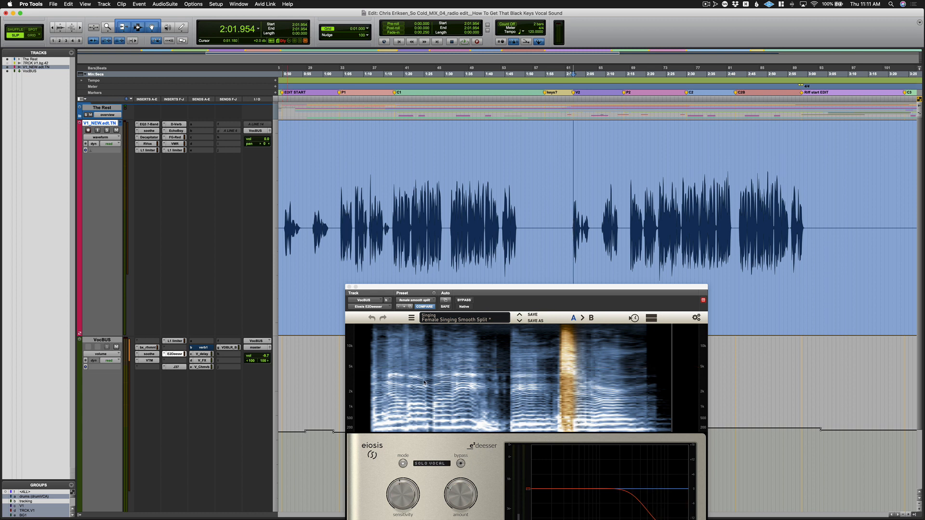
Show the J37 tape settings on the VocBUS in full view and play the mix from 2:01.954
{"action": "left_click", "coordinate": [181, 370]}
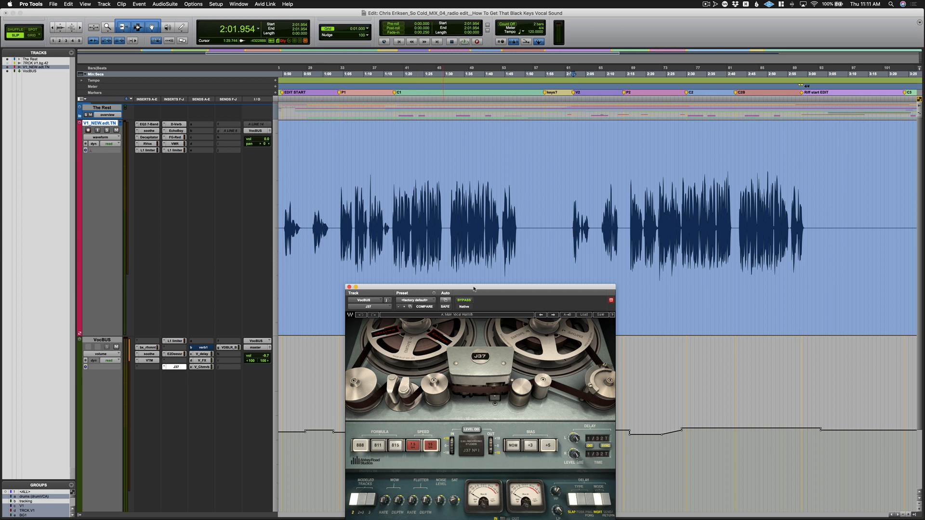
{"action": "left_click_drag", "start_coordinate": [473, 289], "coordinate": [417, 209]}
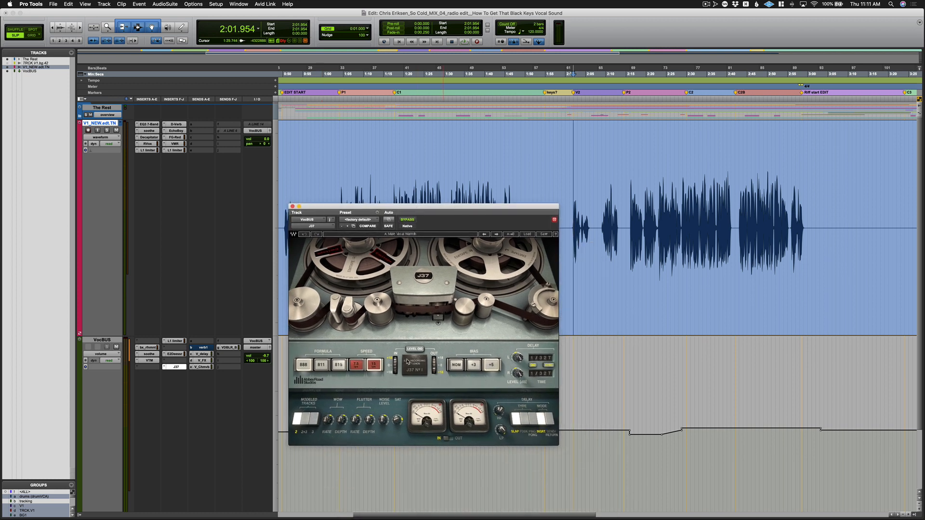
{"action": "key", "text": "space"}
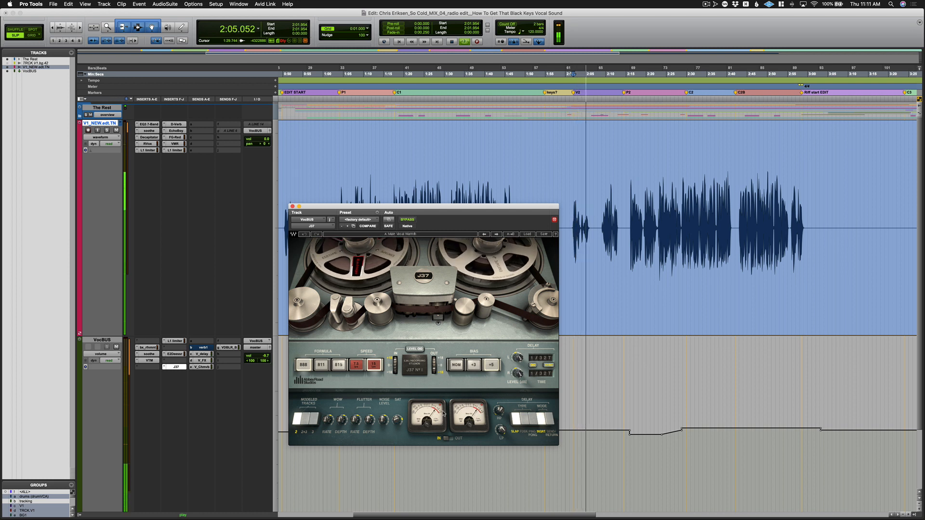
{"action": "key", "text": "space"}
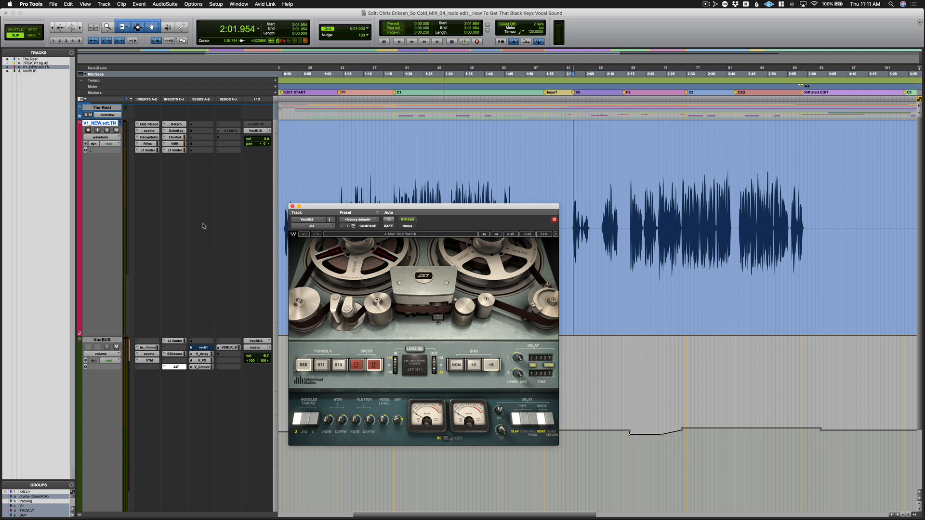
Review the Decapitator settings on the lead vocal track, close them, and place the playback position near the P2 marker
{"action": "left_click", "coordinate": [154, 138]}
{"action": "left_click", "coordinate": [150, 138]}
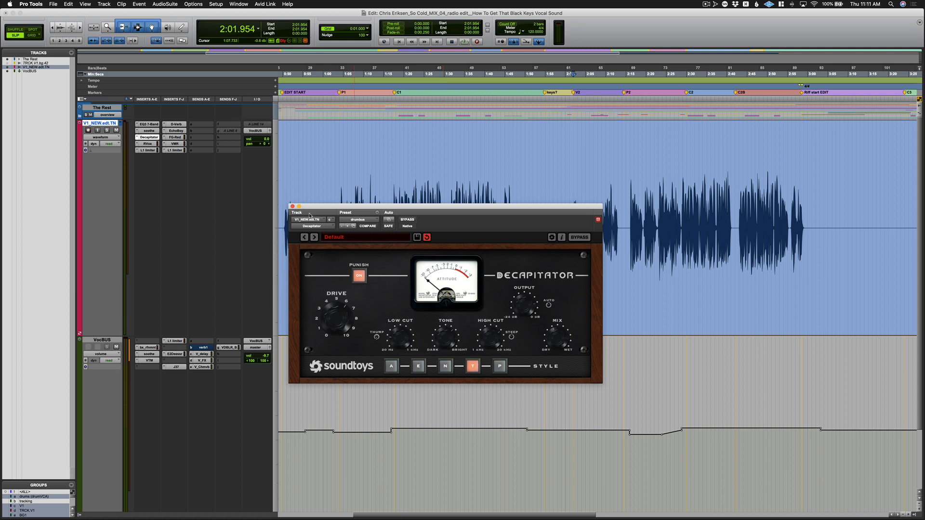
{"action": "left_click", "coordinate": [292, 206]}
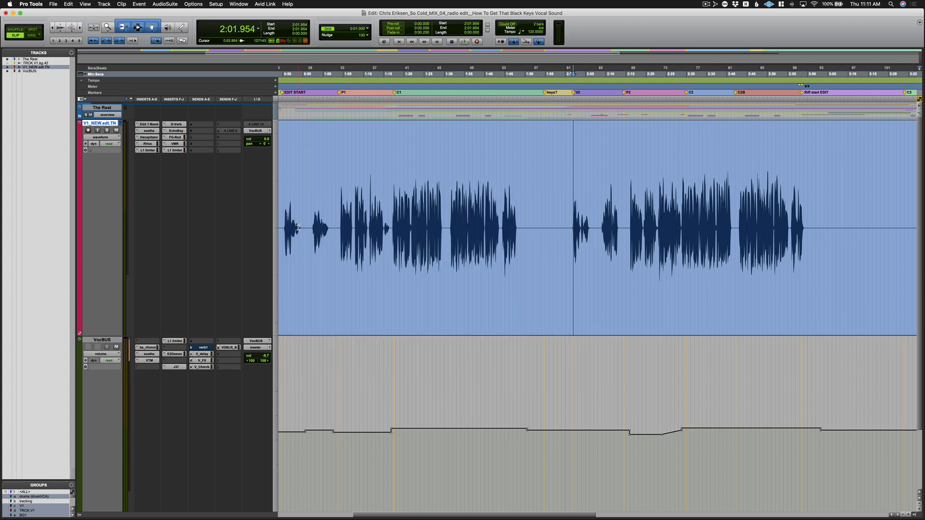
{"action": "left_click", "coordinate": [631, 224]}
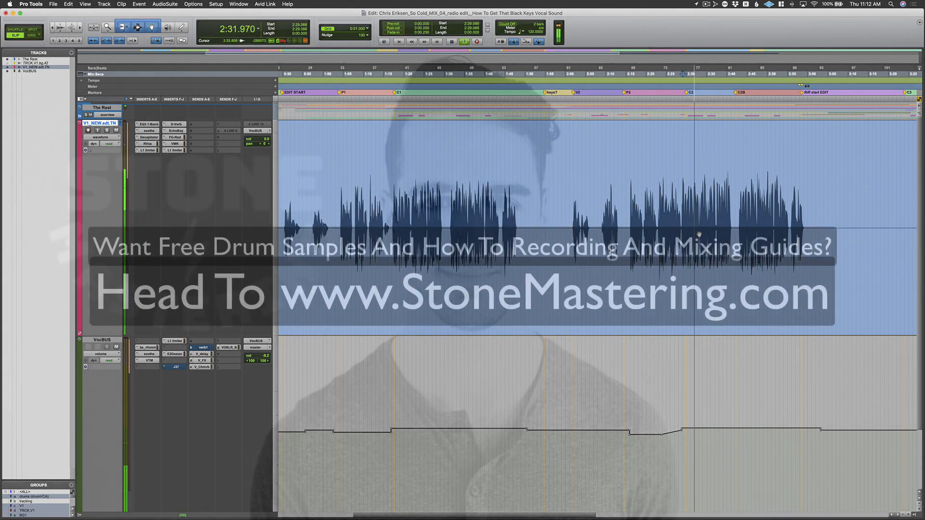